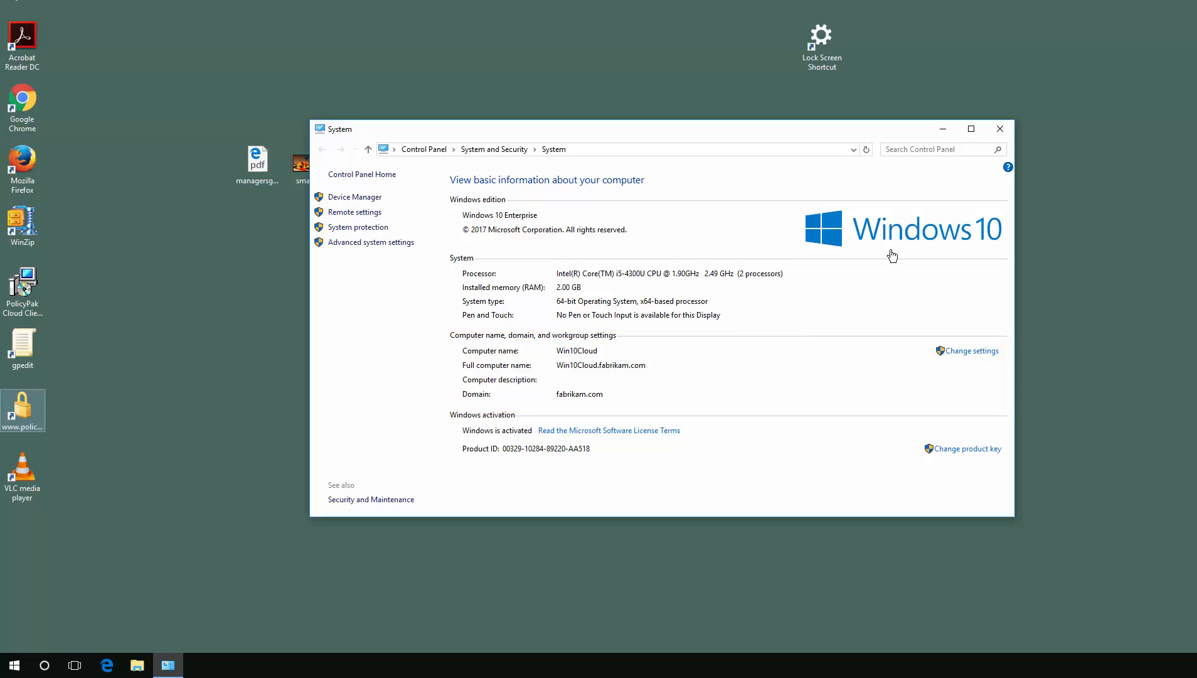
# Step: Put away the System and PDF windows, and open the small video to check its default player before closing it
pyautogui.click(946, 129)
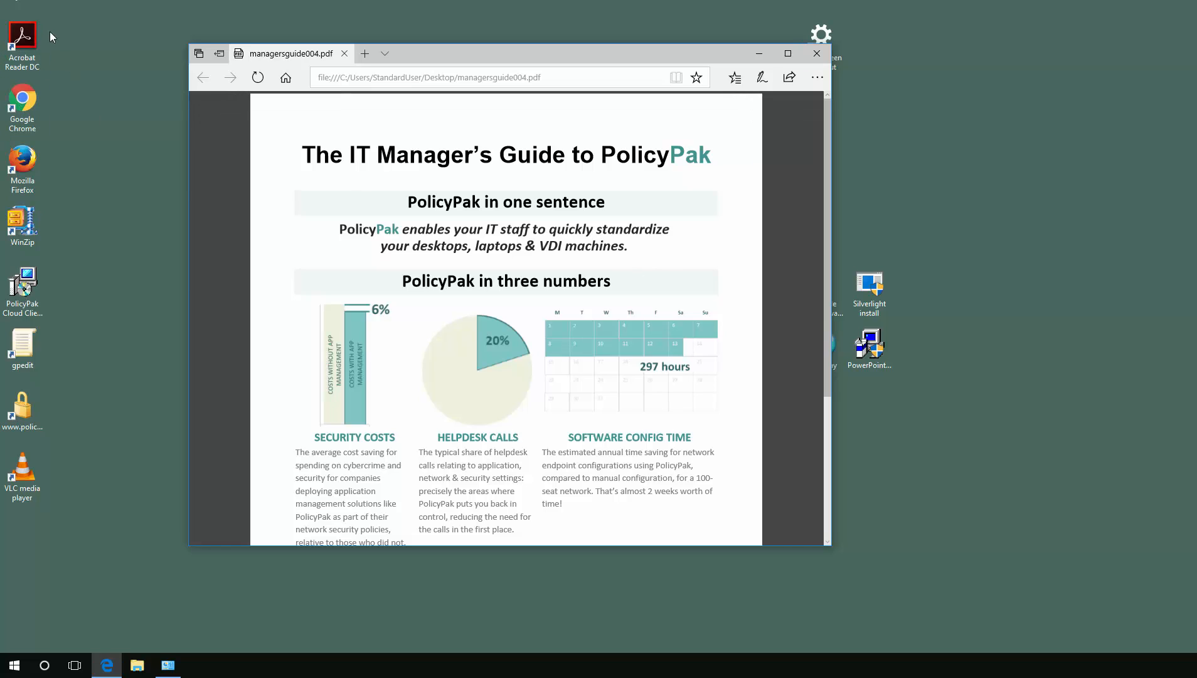
pyautogui.click(817, 52)
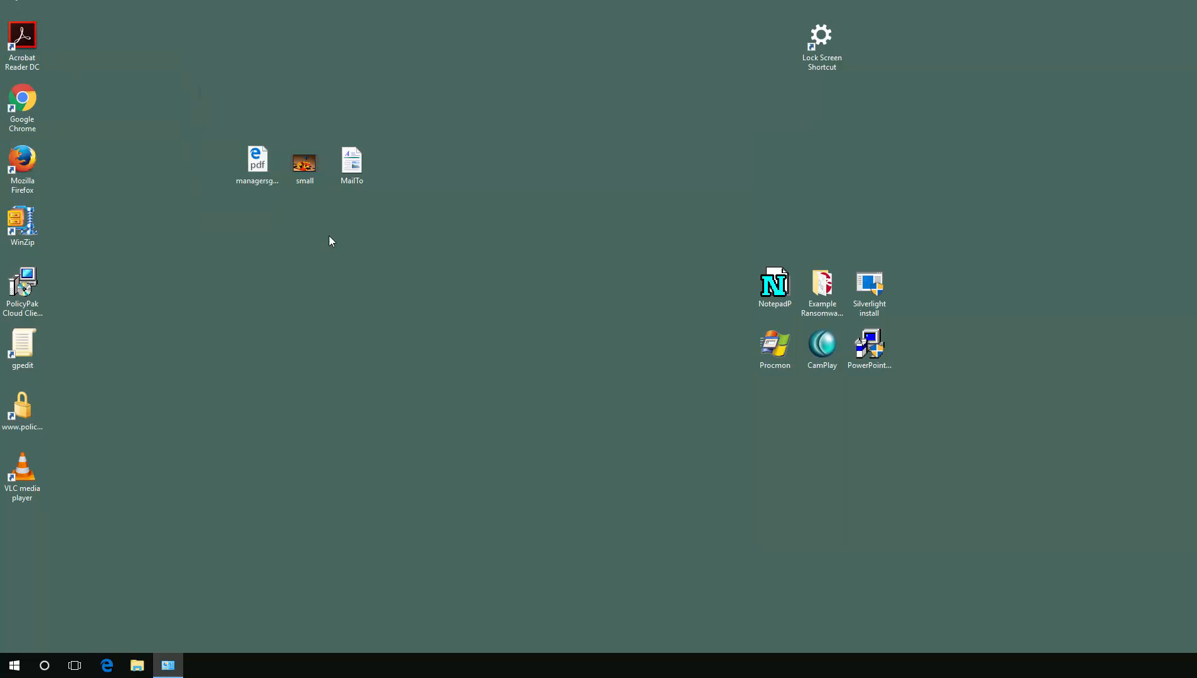
pyautogui.doubleClick(310, 170)
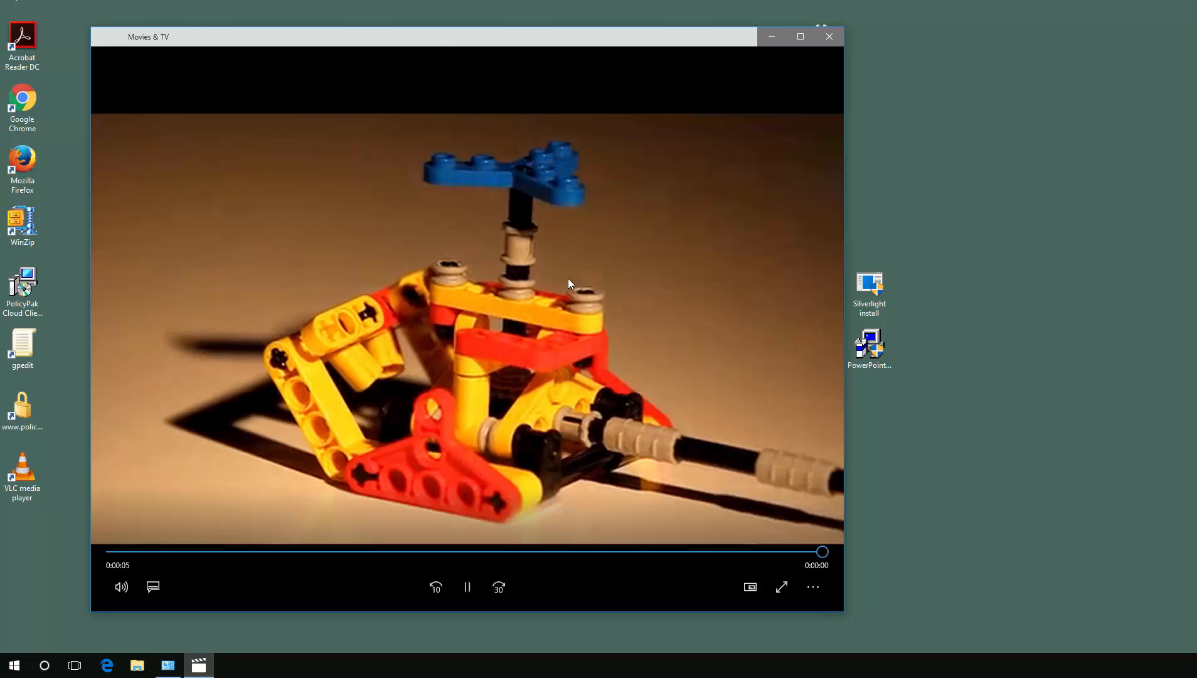
pyautogui.click(829, 41)
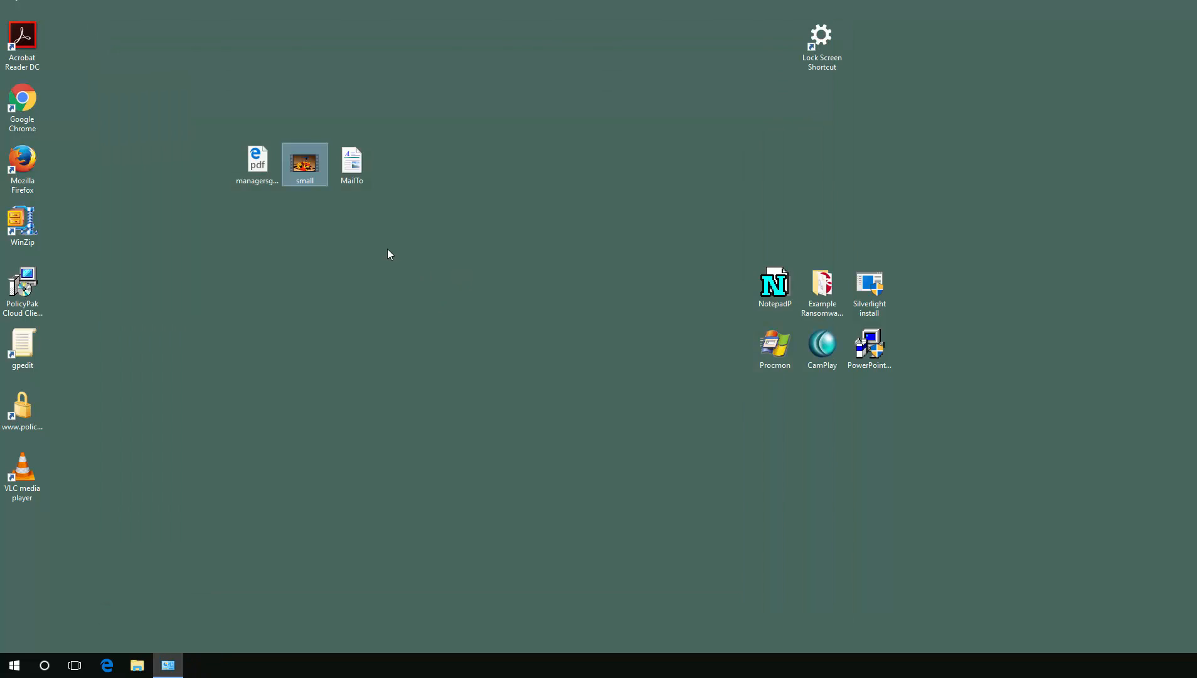
# Step: Open the MailTo document, follow its mailto link to check the default mail app, and close both windows
pyautogui.doubleClick(352, 164)
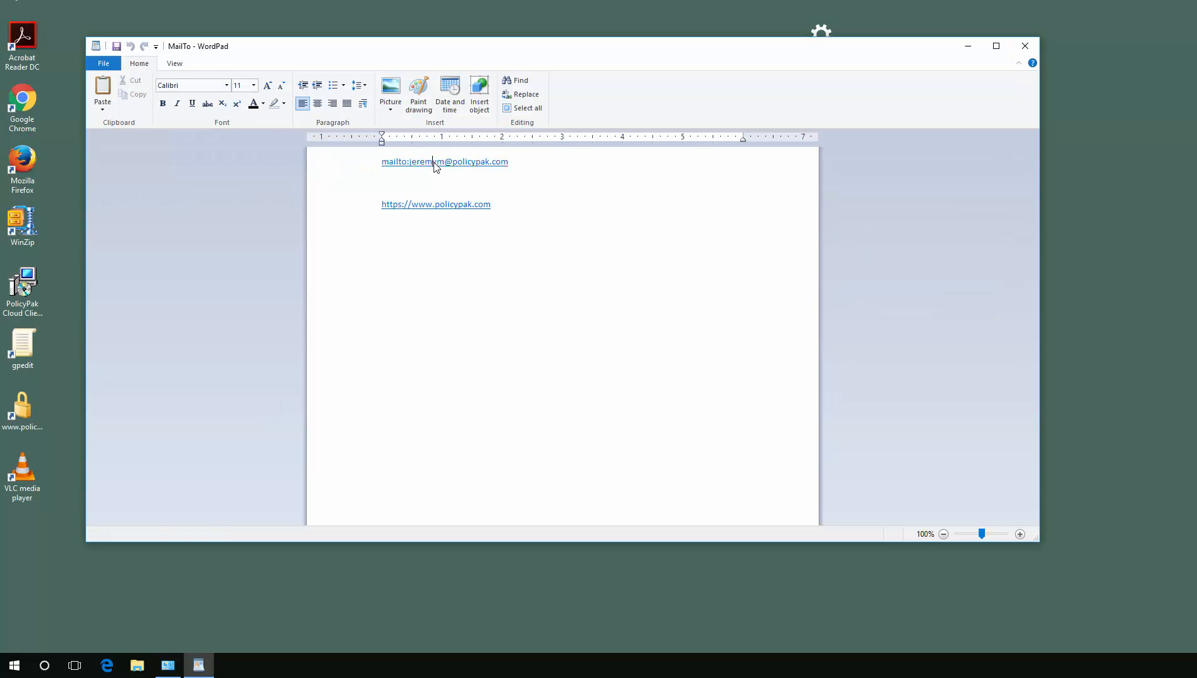
pyautogui.click(436, 164)
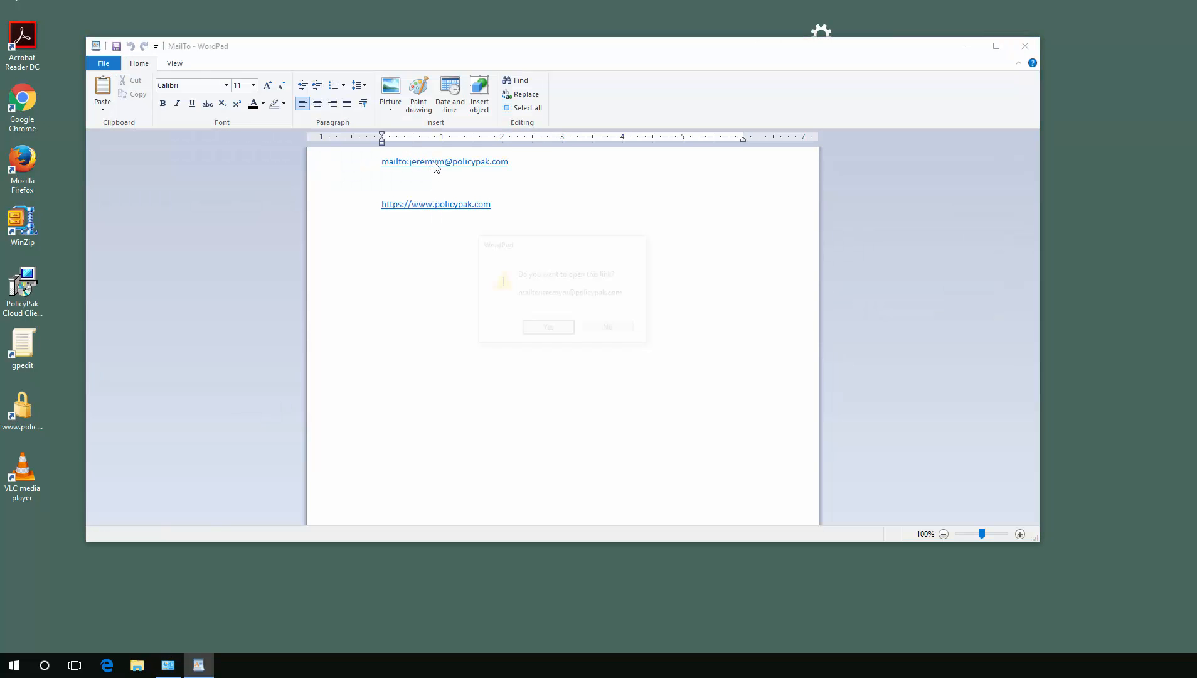
pyautogui.click(550, 329)
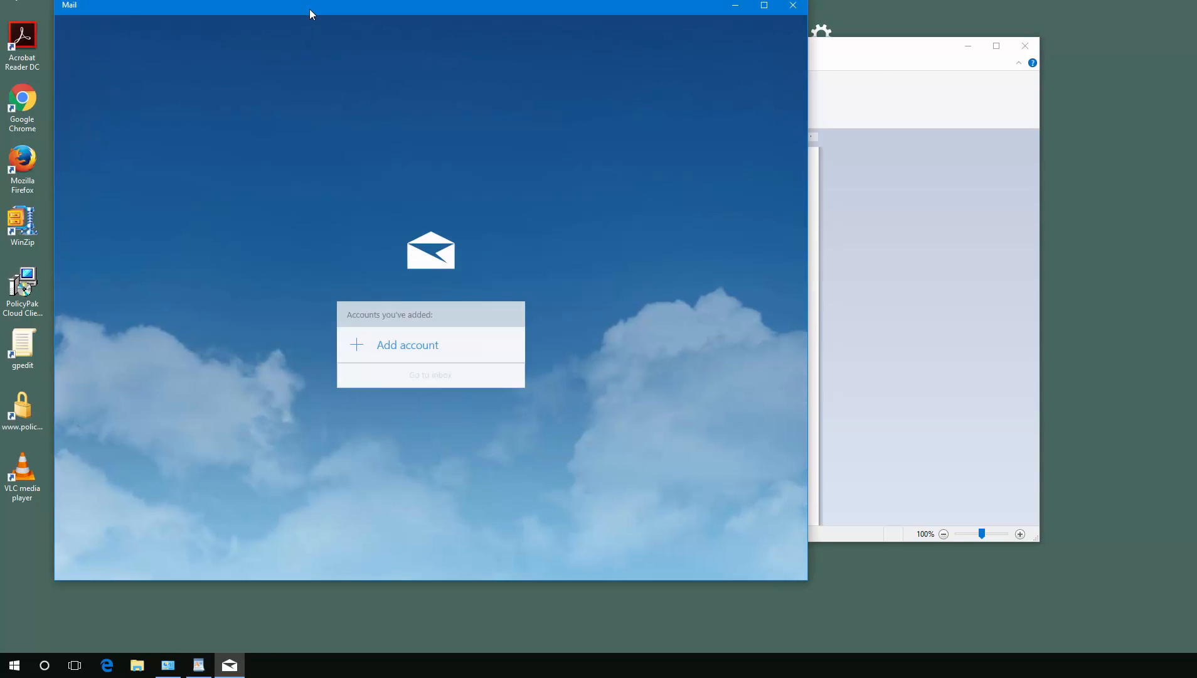
pyautogui.moveTo(309, 8); pyautogui.dragTo(314, 29)
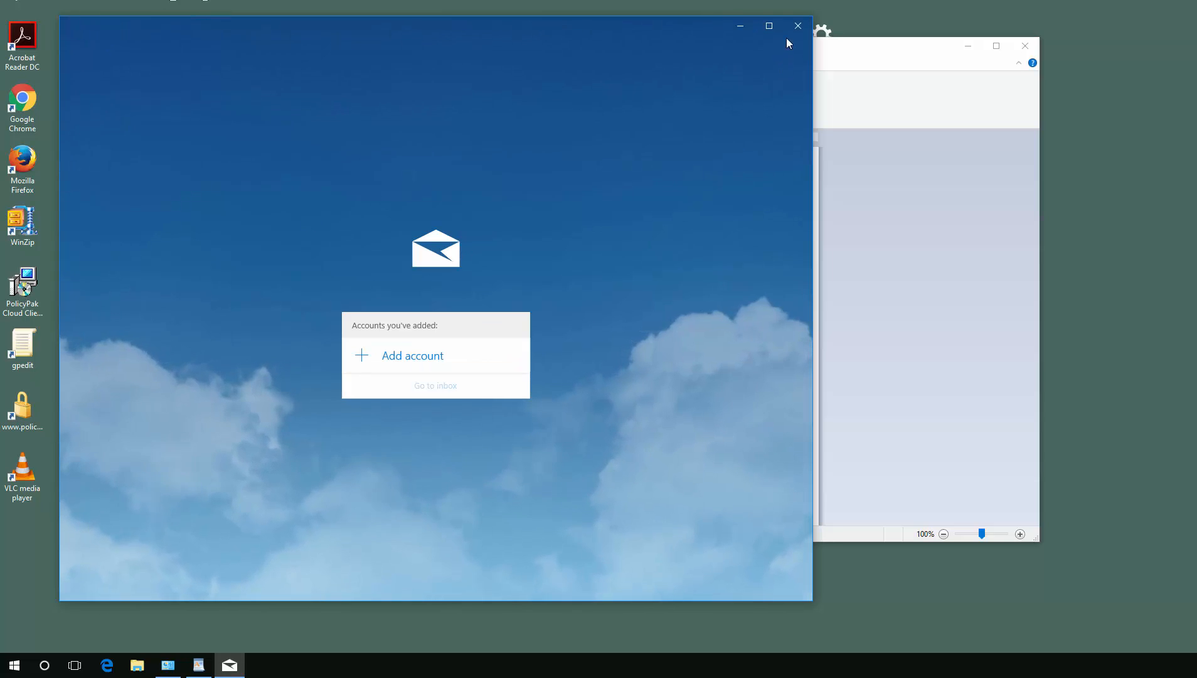
pyautogui.click(794, 25)
pyautogui.click(1025, 45)
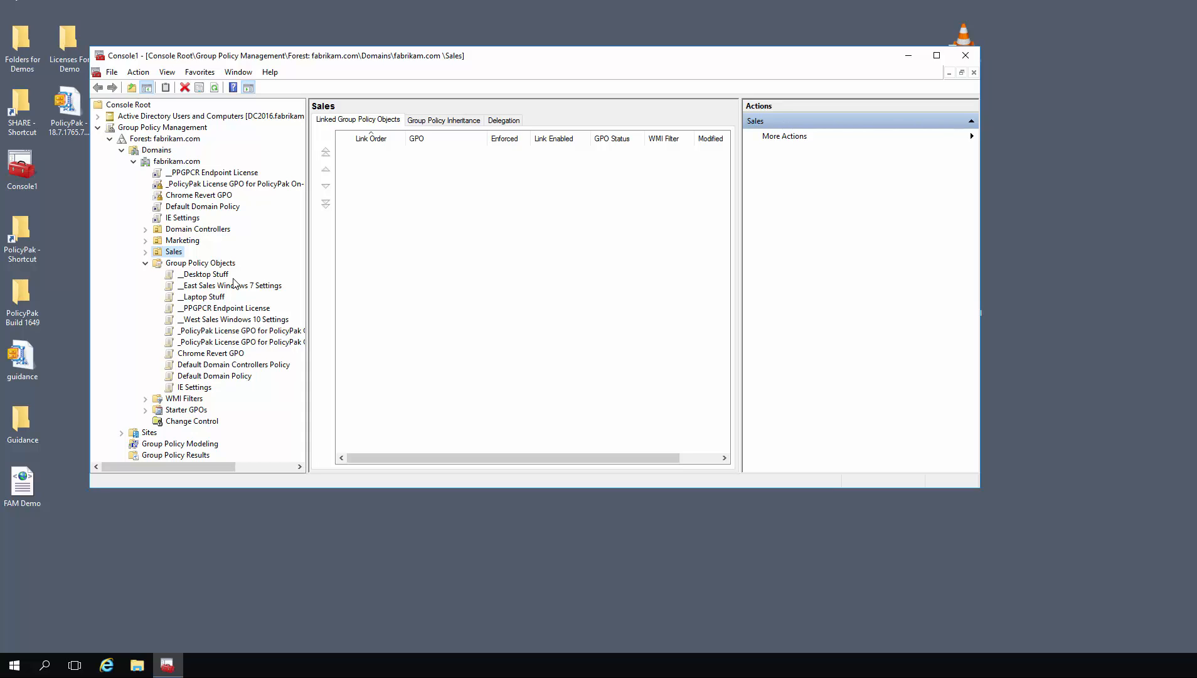
# Step: In the Group Policy Management console, create a Group Policy Object named "FAM for Cloud" in the fabrikam.com domain
pyautogui.rightClick(203, 269)
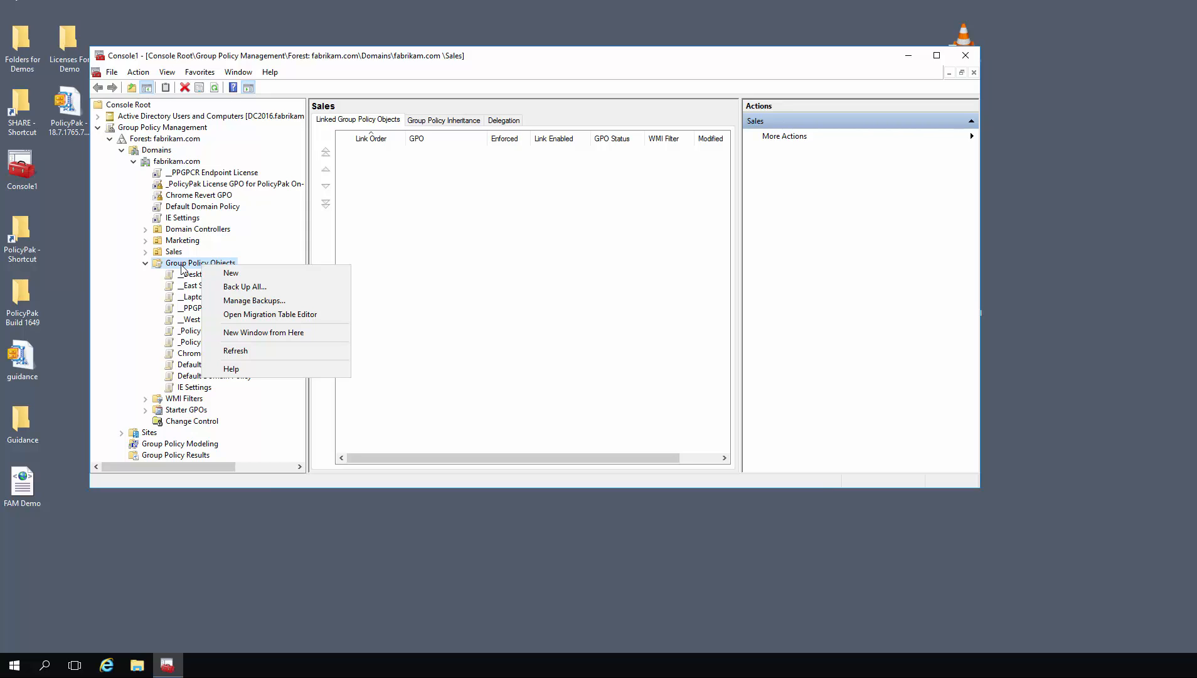
pyautogui.click(253, 276)
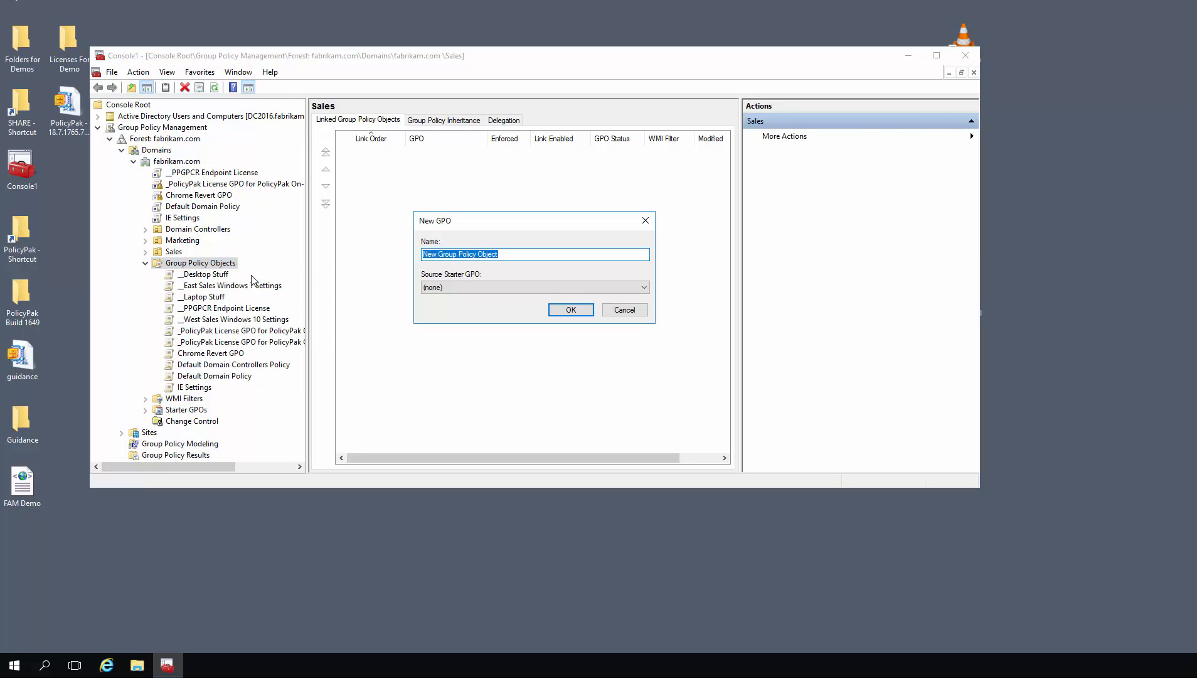
pyautogui.write('FAM for Cloud')
pyautogui.click(570, 309)
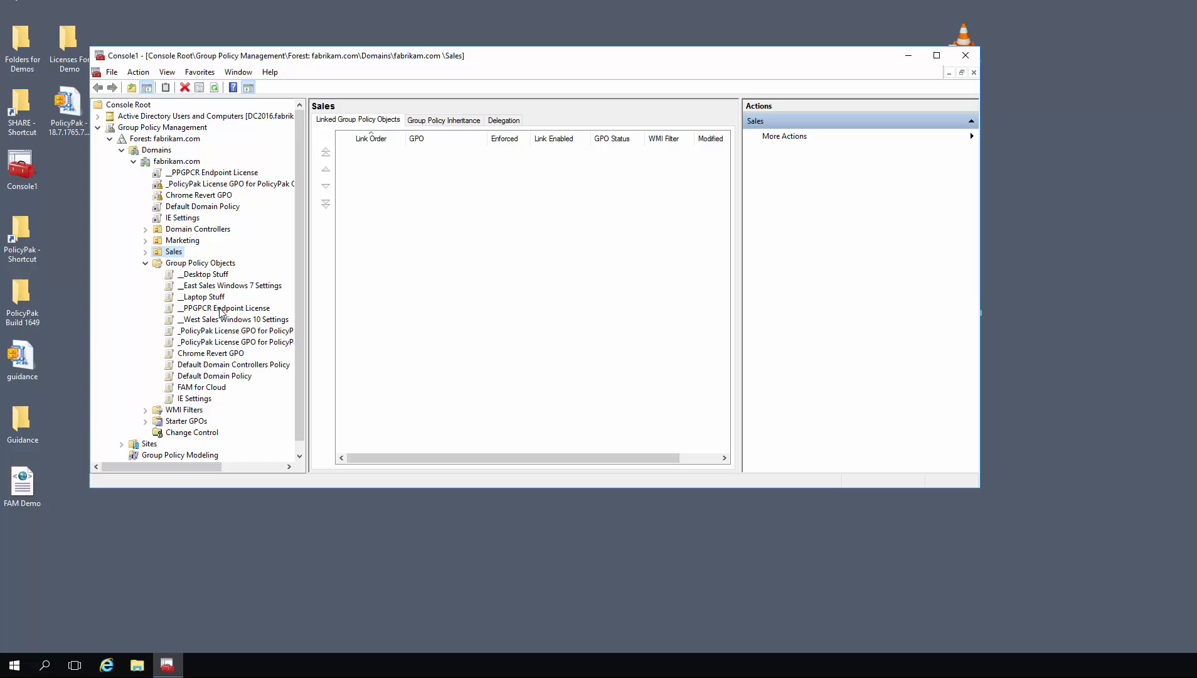
# Step: Edit the FAM for Cloud GPO and add a default-named collection to PolicyPak File Associations Manager under Computer Configuration
pyautogui.rightClick(203, 388)
pyautogui.click(213, 390)
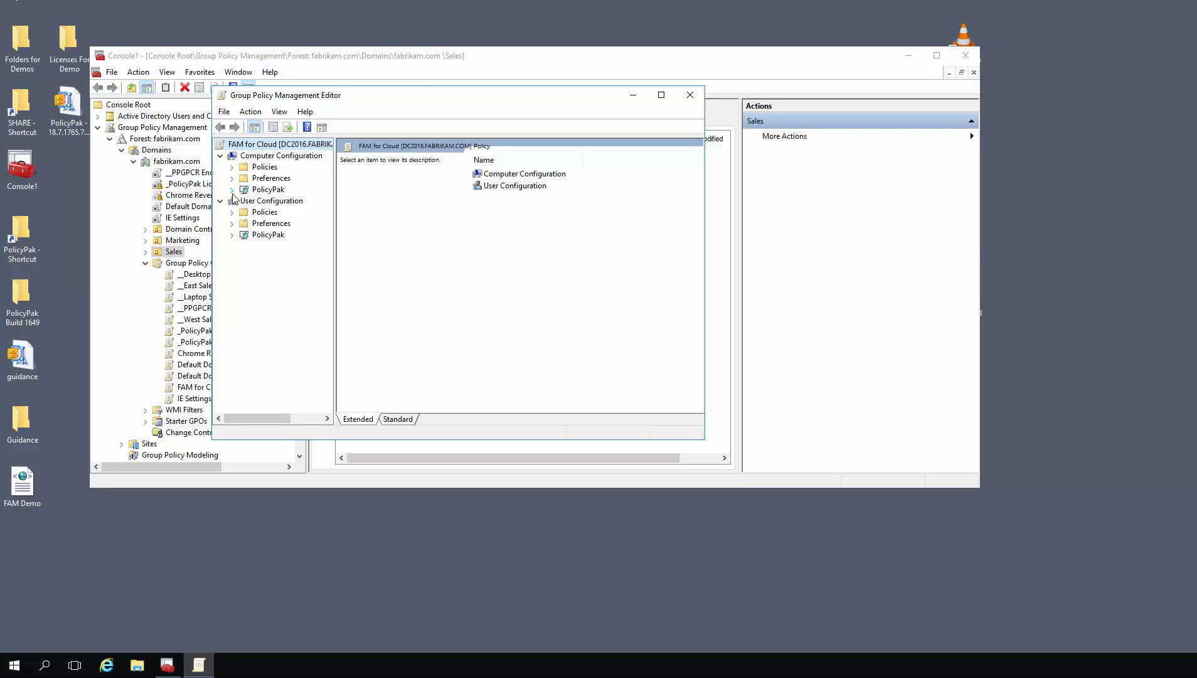
pyautogui.click(232, 190)
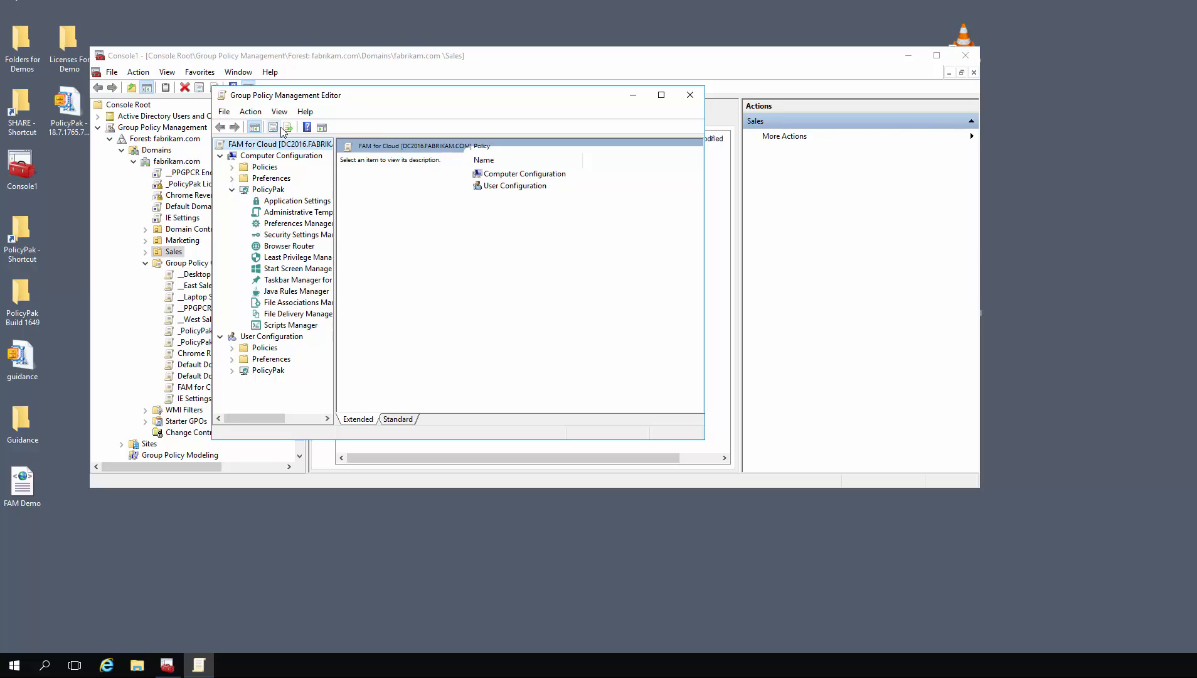
pyautogui.click(293, 304)
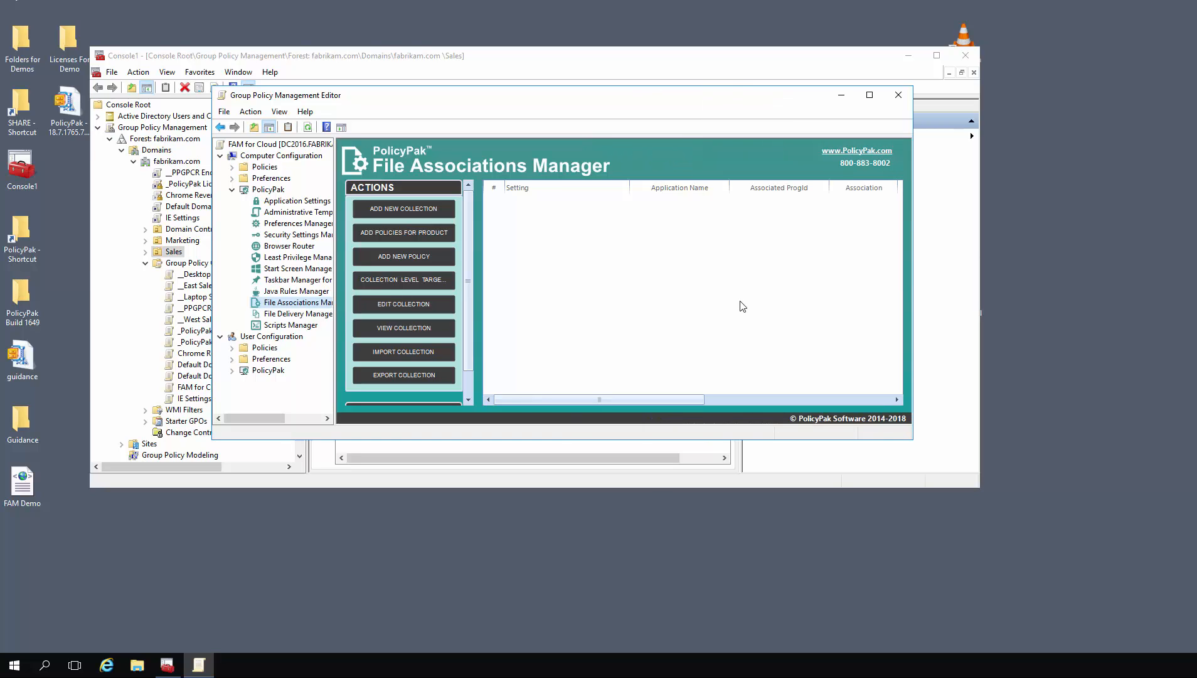
pyautogui.click(386, 211)
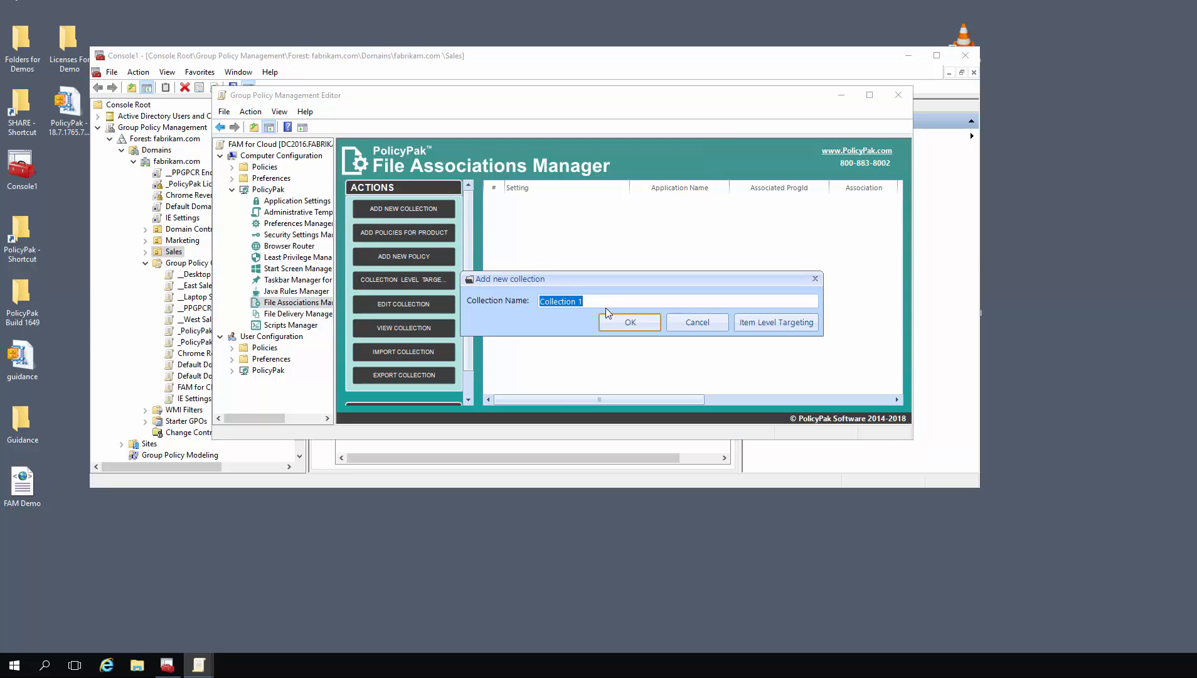
pyautogui.click(623, 321)
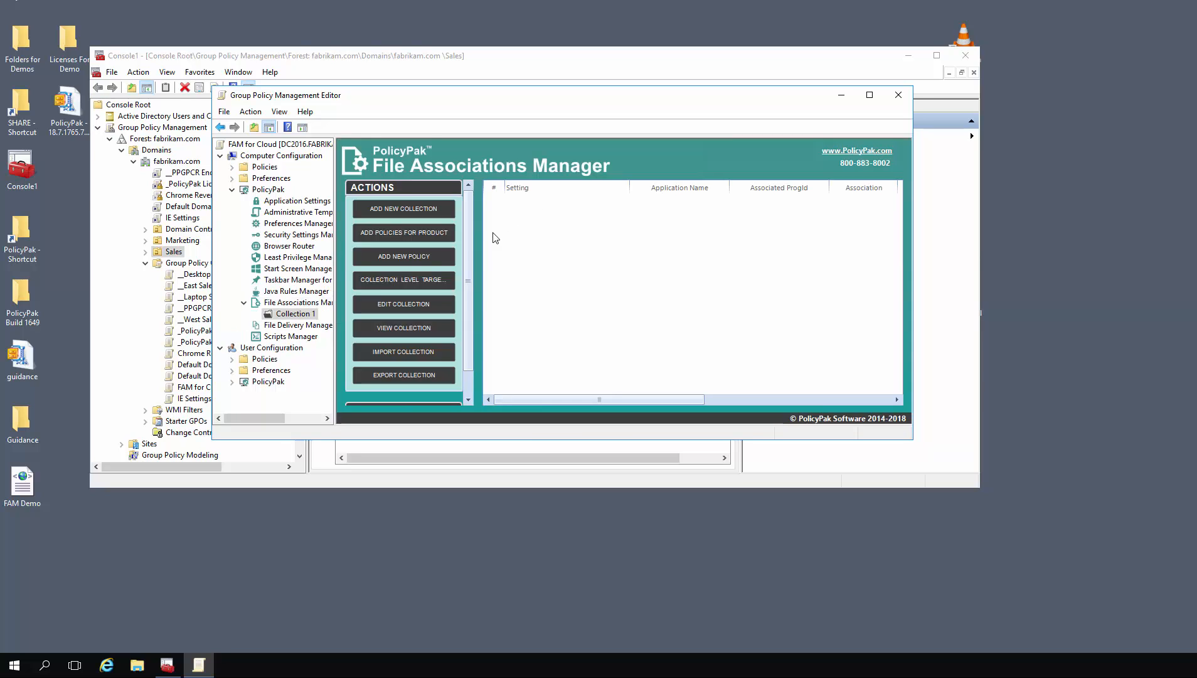
# Step: Add a policy named "pdf to Acrobat" that associates the pdf file extension with the registered application Adobe Acrobat Reader DC
pyautogui.click(403, 256)
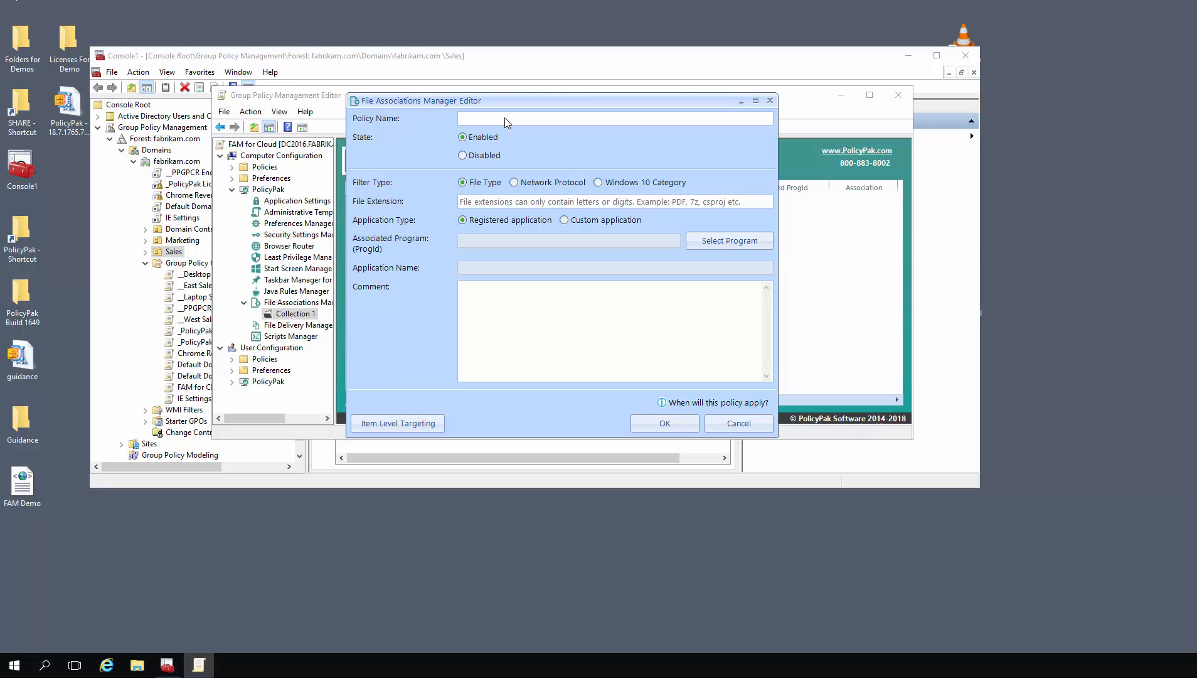
pyautogui.write('pdf to Acrobat')
pyautogui.click(528, 205)
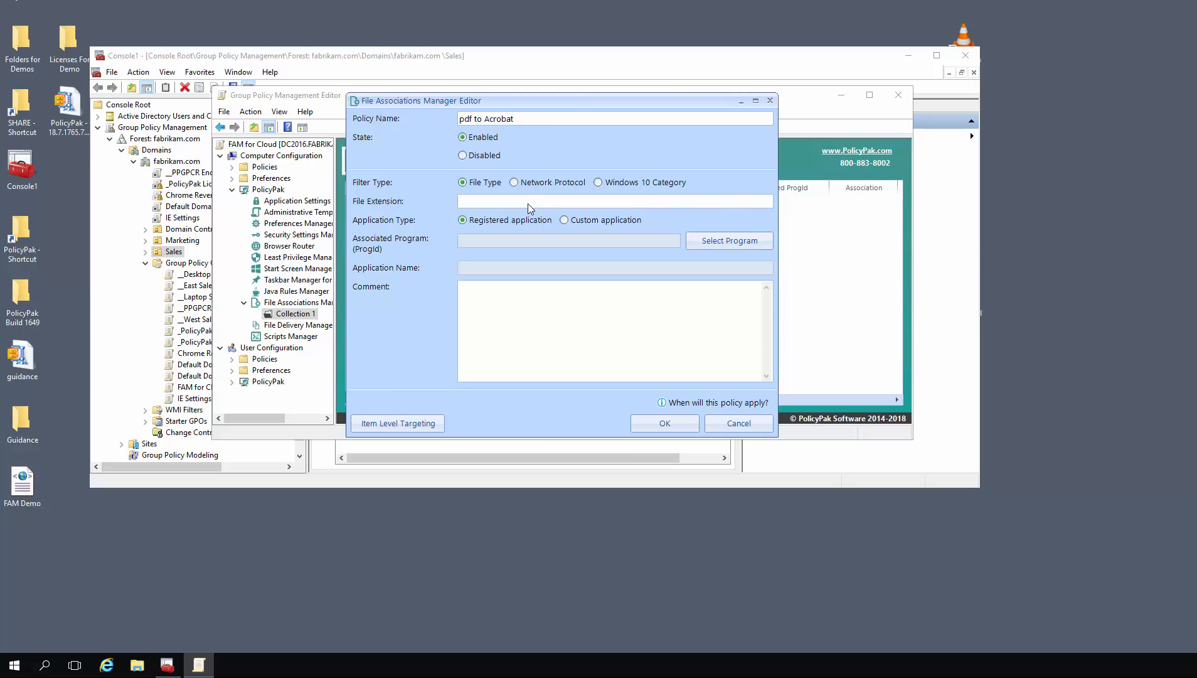
pyautogui.write('pdf')
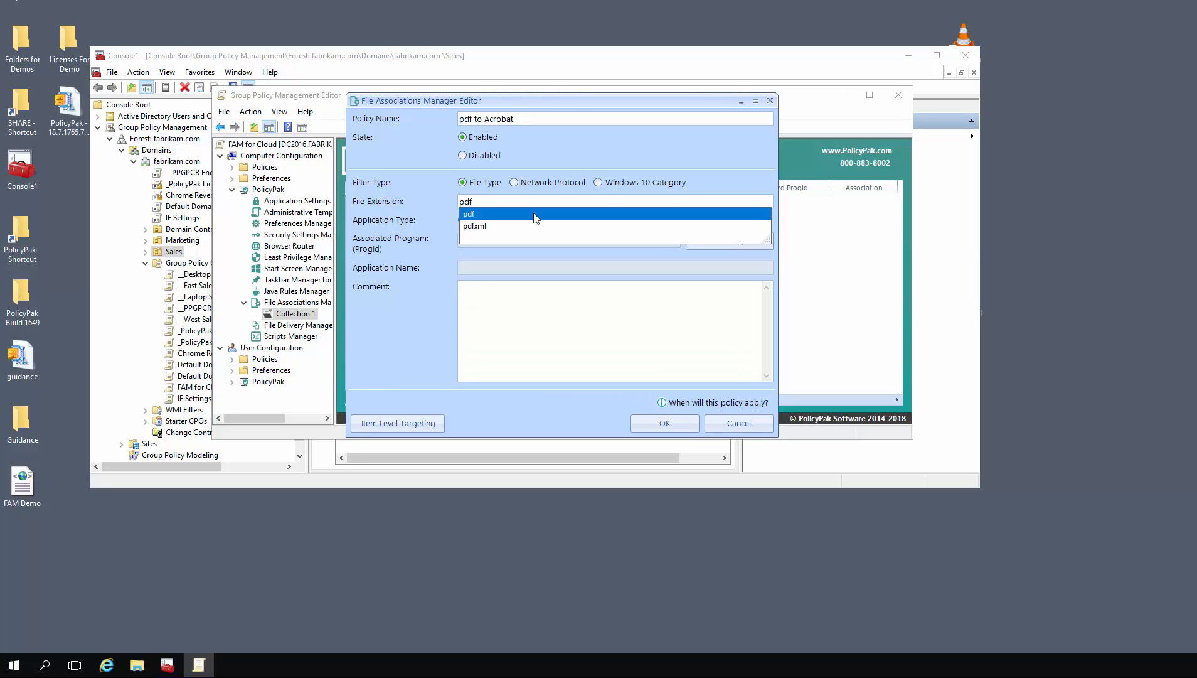
pyautogui.click(535, 214)
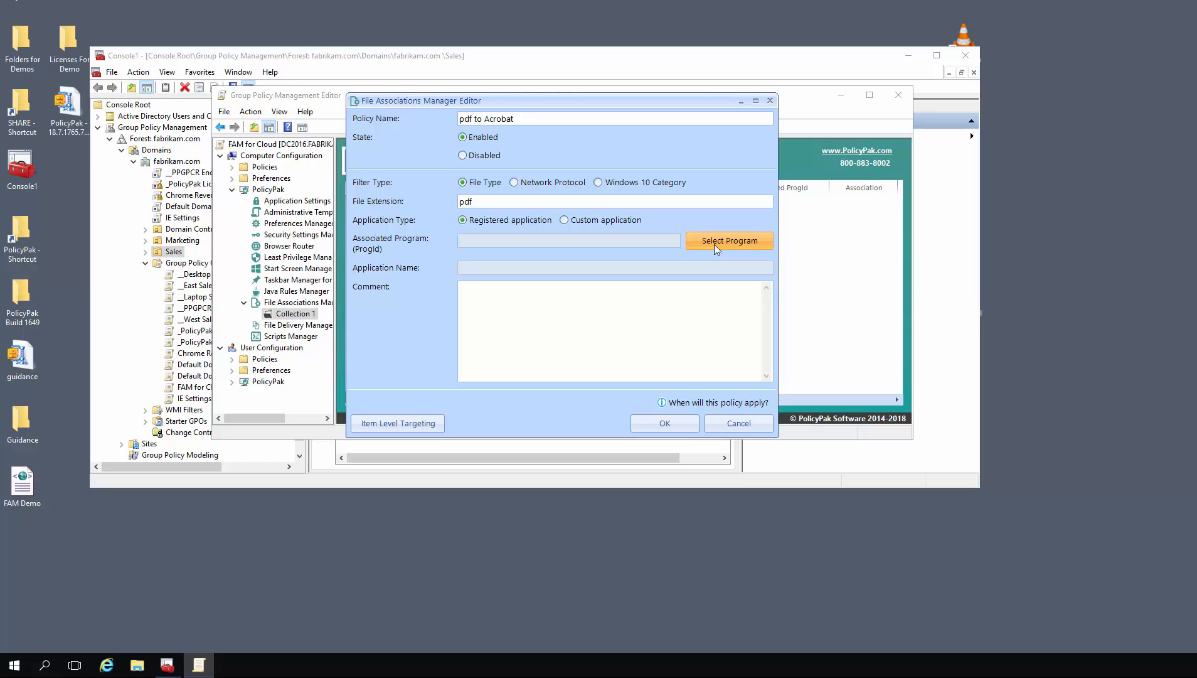
pyautogui.click(714, 246)
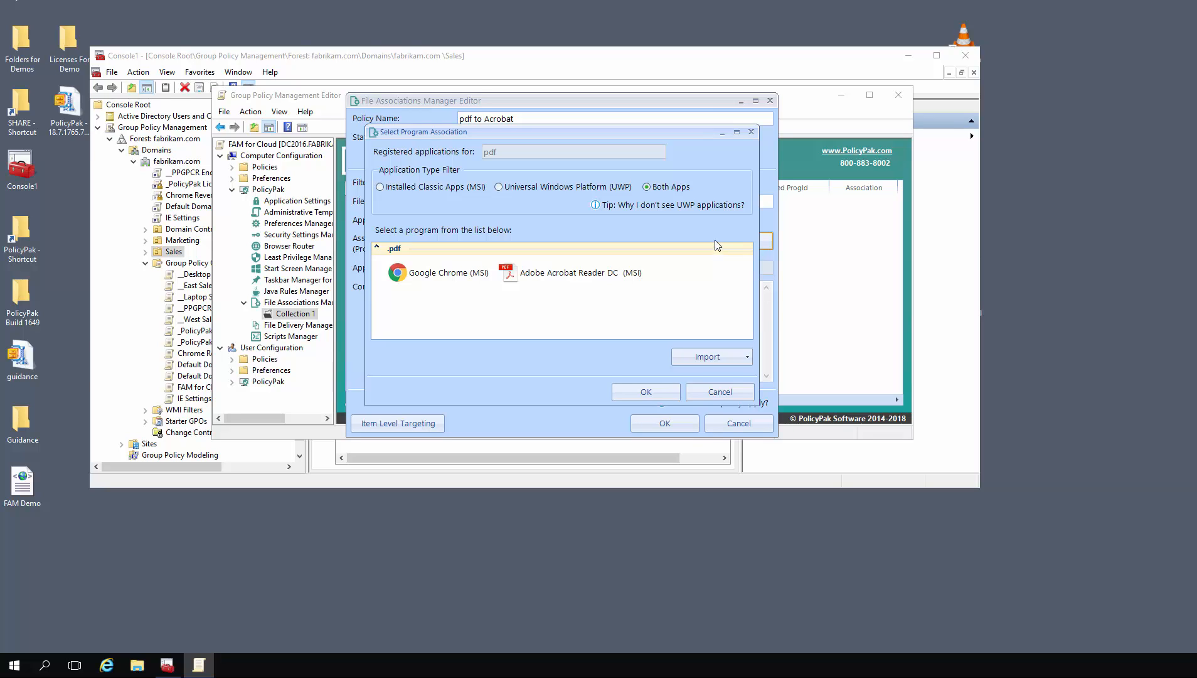
pyautogui.doubleClick(574, 274)
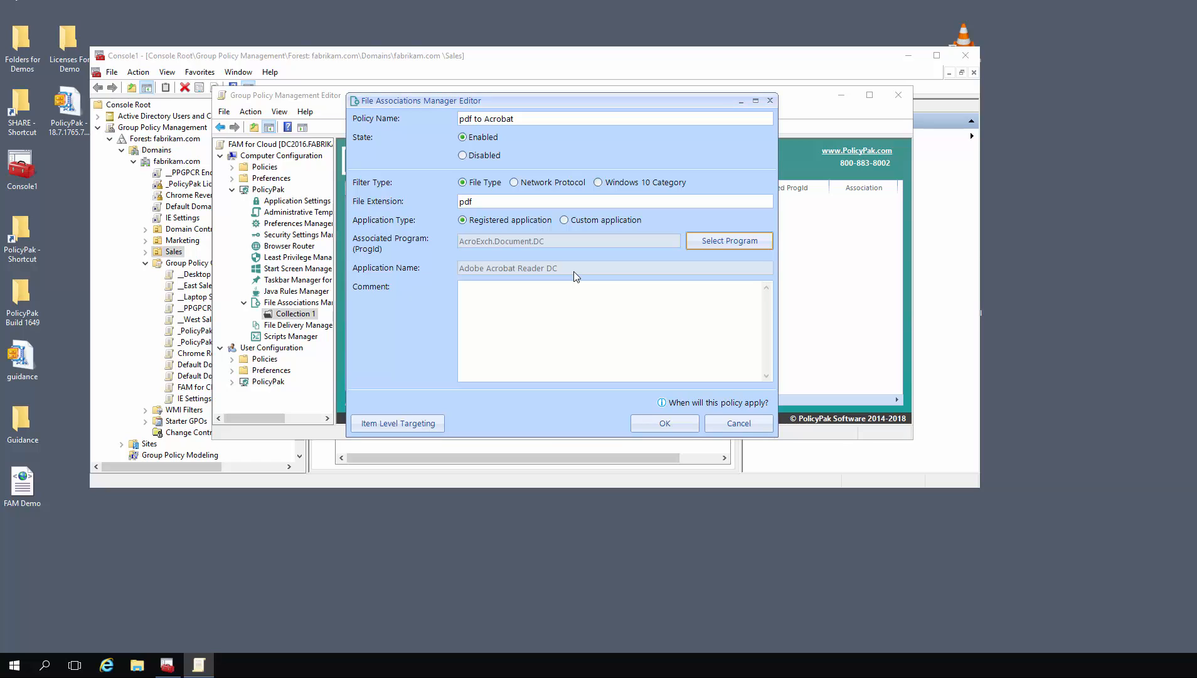
pyautogui.click(662, 424)
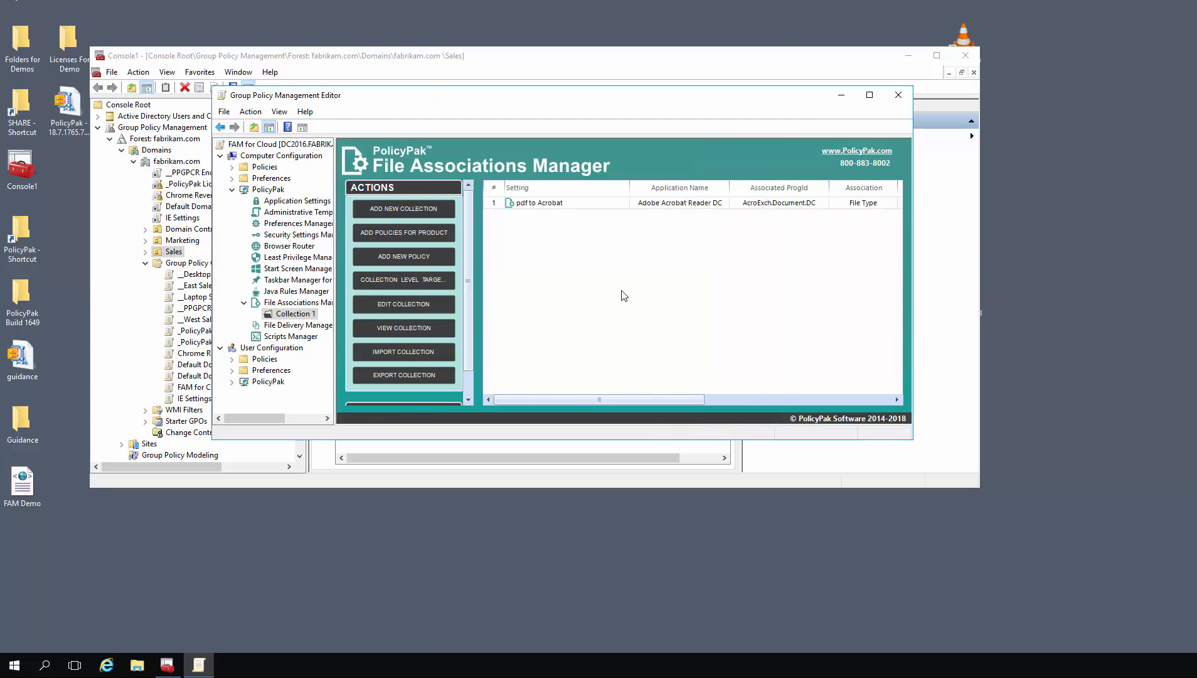
# Step: Add a policy named "mailto to ClawsMail" that associates the mailto network protocol with the registered application Claws-Mail.URL.mailto
pyautogui.click(411, 261)
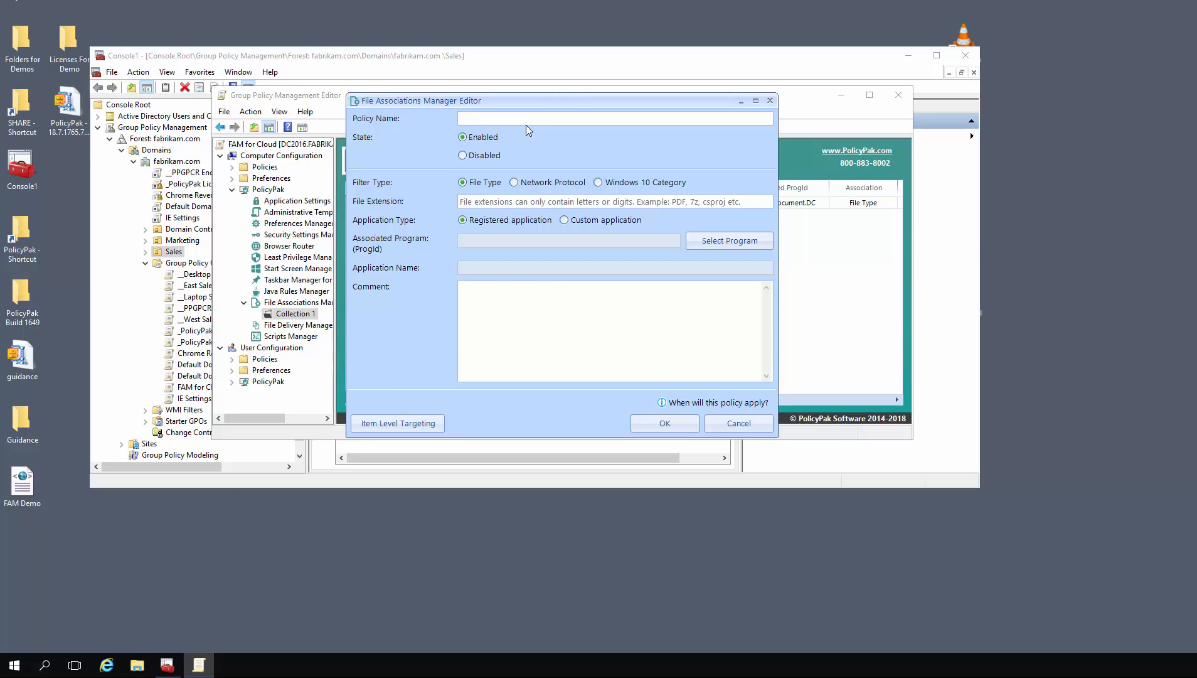
pyautogui.write('mailto to ClawsMail')
pyautogui.click(514, 183)
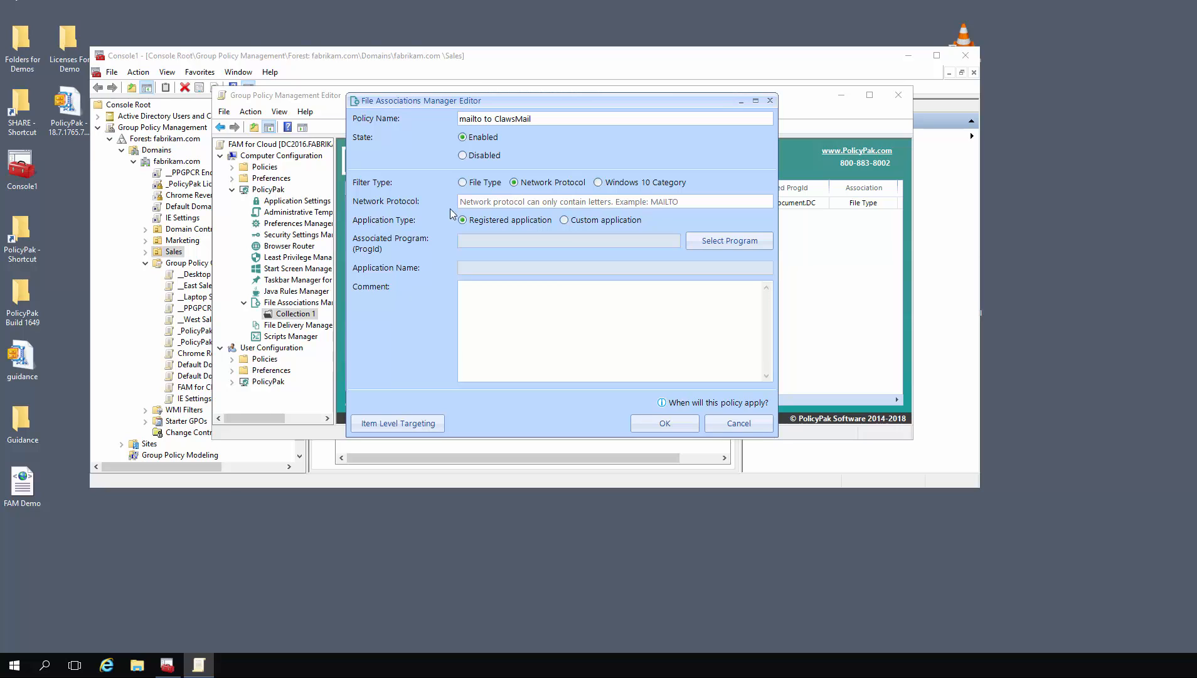
pyautogui.click(596, 201)
pyautogui.write('mailto')
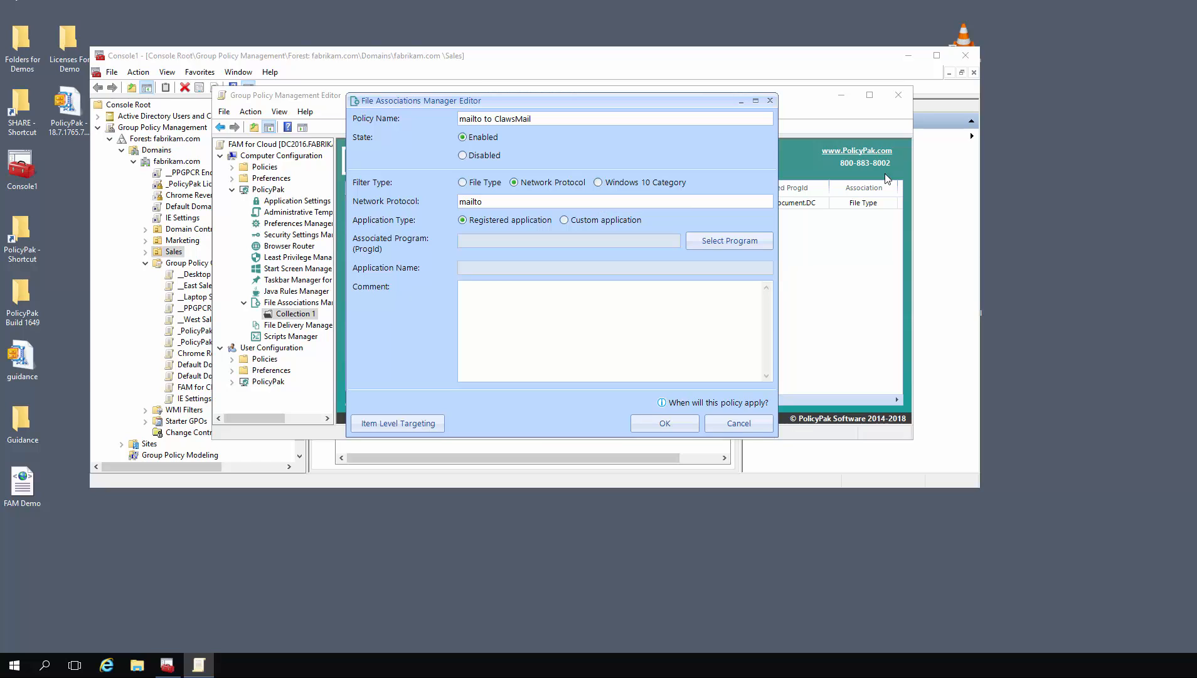
pyautogui.click(749, 246)
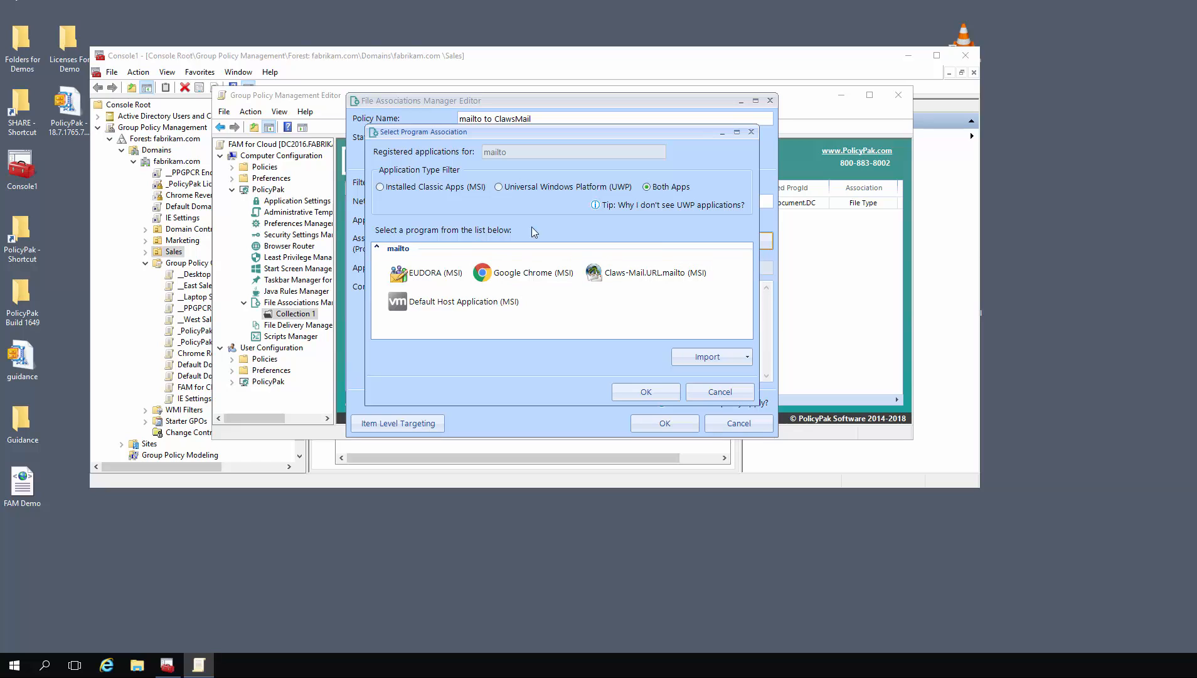
pyautogui.doubleClick(632, 270)
pyautogui.click(680, 424)
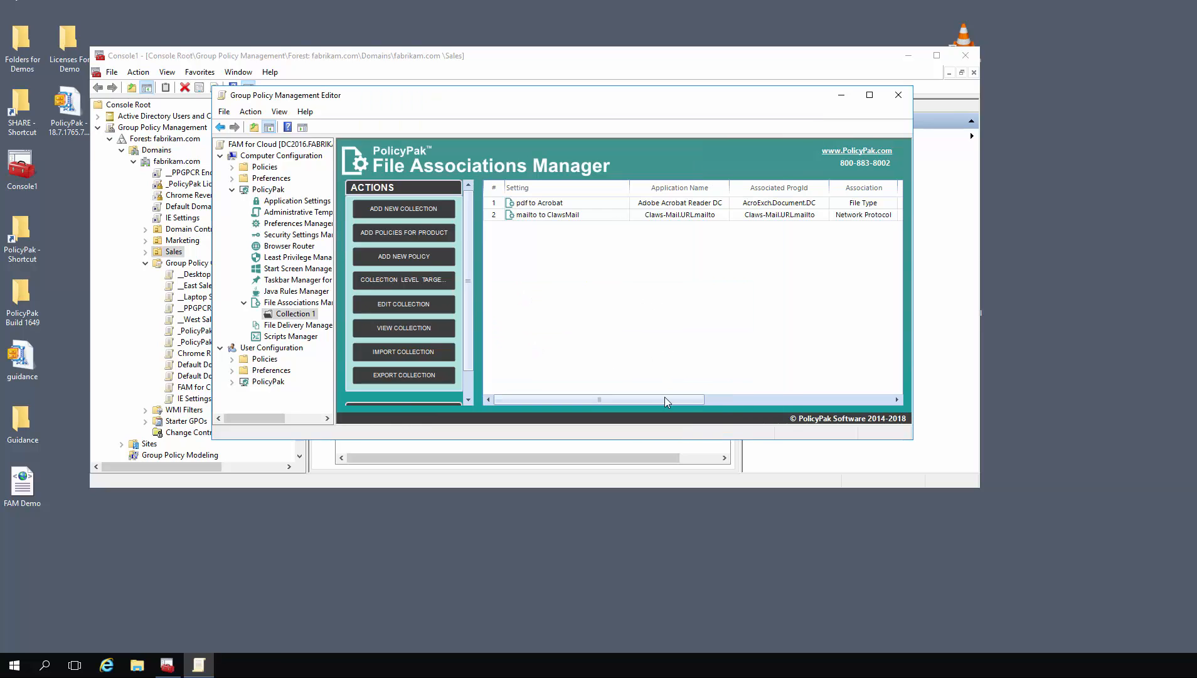
# Step: Add a policy named "Video to VLC" that associates the Windows 10 category Video Player with VLC media player (VLC.3g2)
pyautogui.click(414, 256)
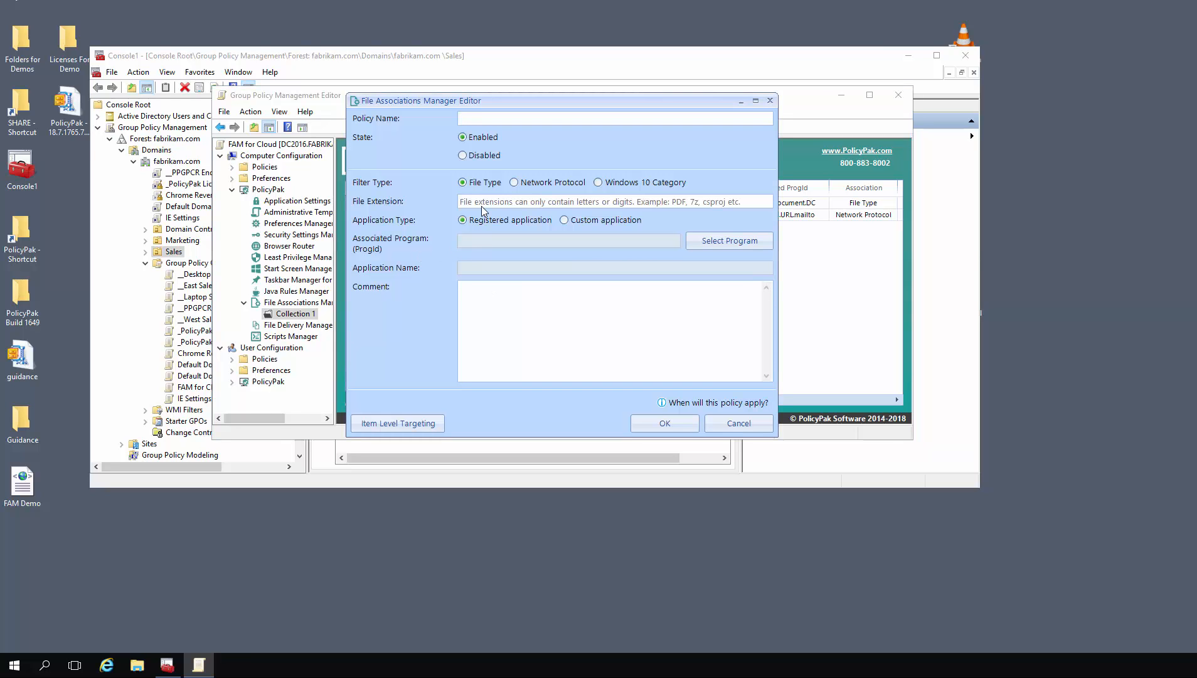
pyautogui.write('Video to VLC')
pyautogui.click(601, 186)
pyautogui.click(599, 201)
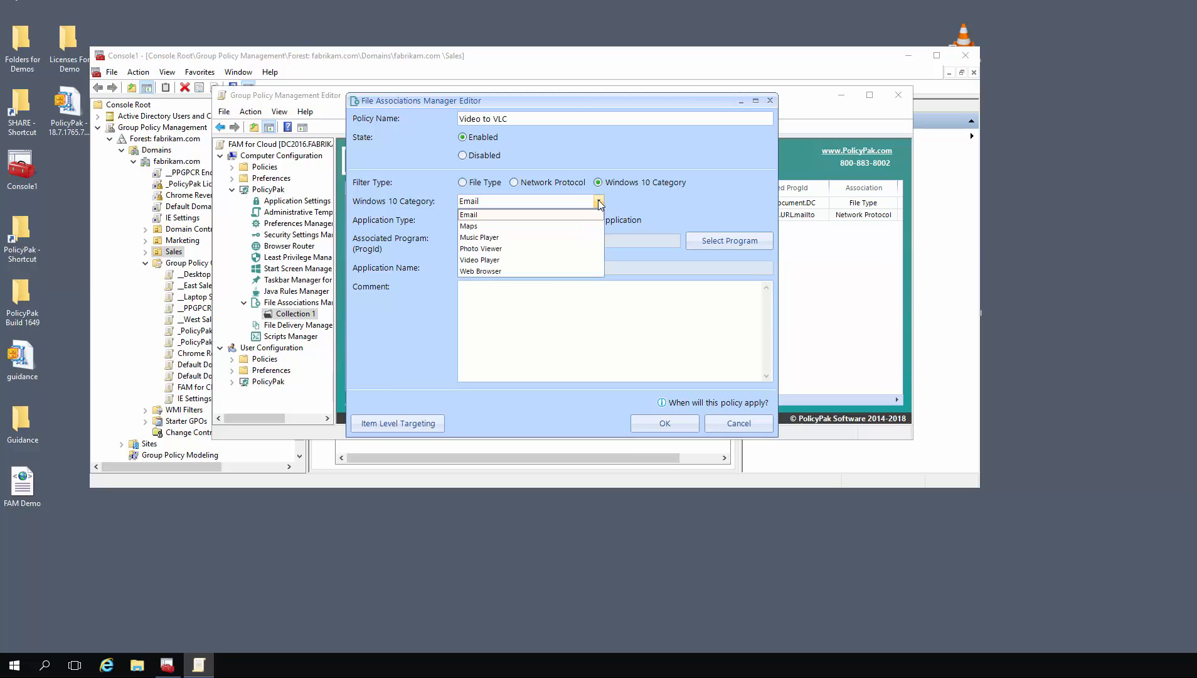
pyautogui.click(518, 260)
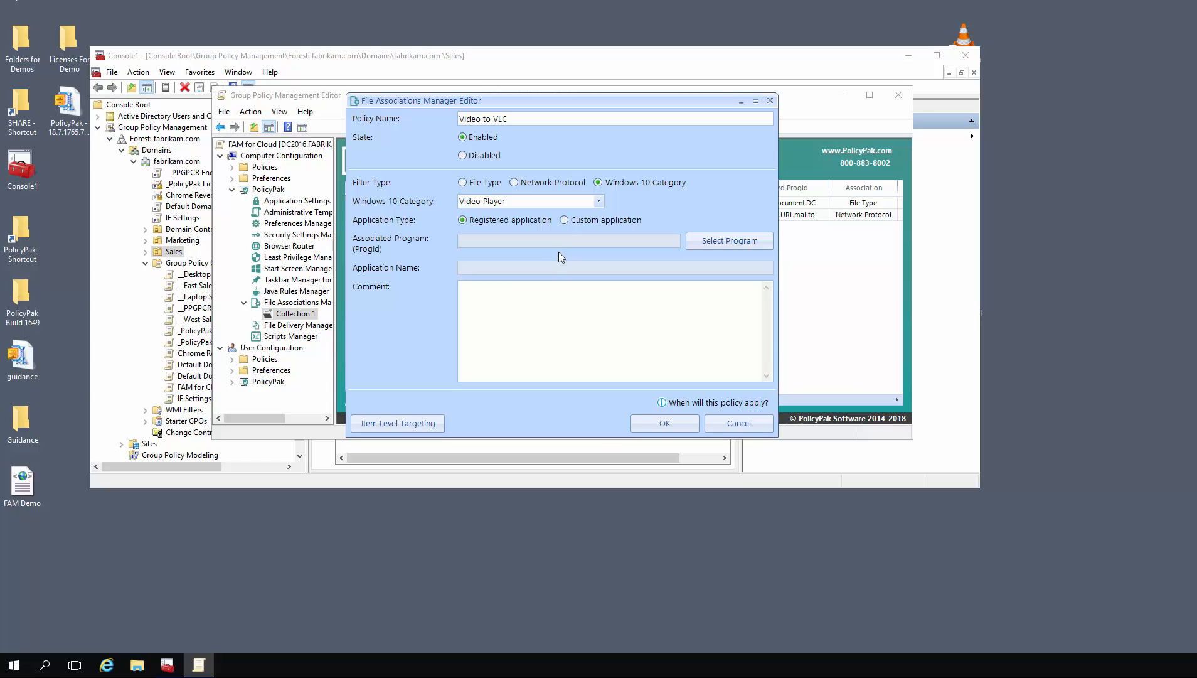
pyautogui.click(729, 234)
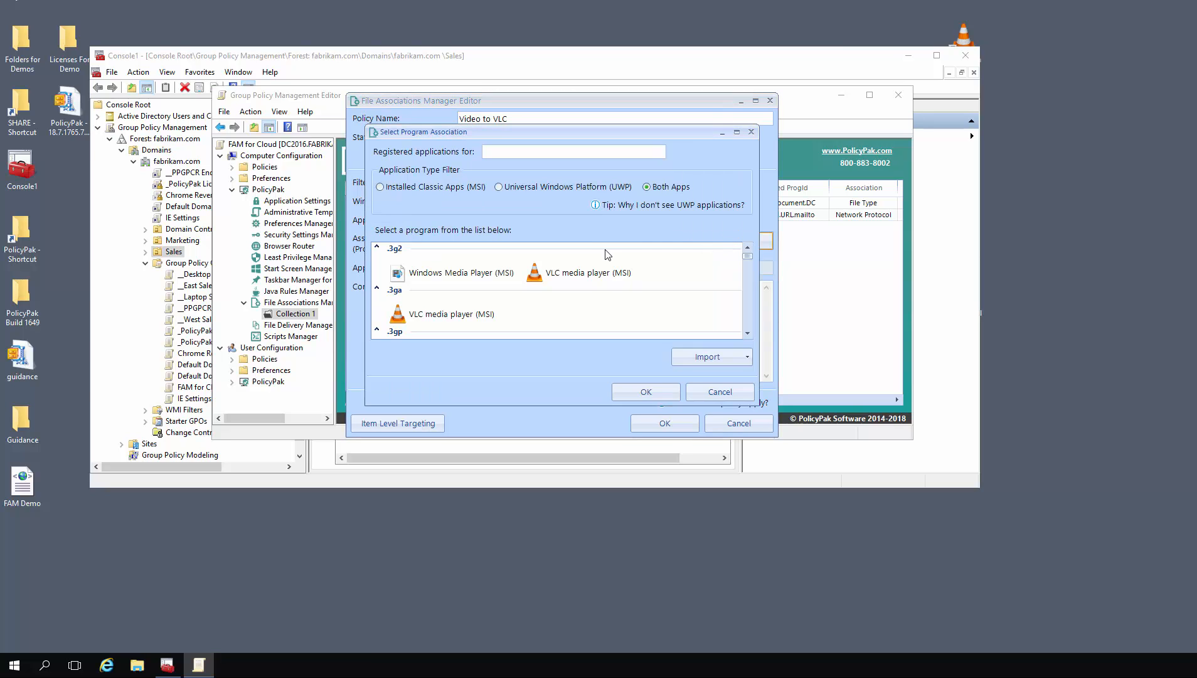
pyautogui.doubleClick(564, 279)
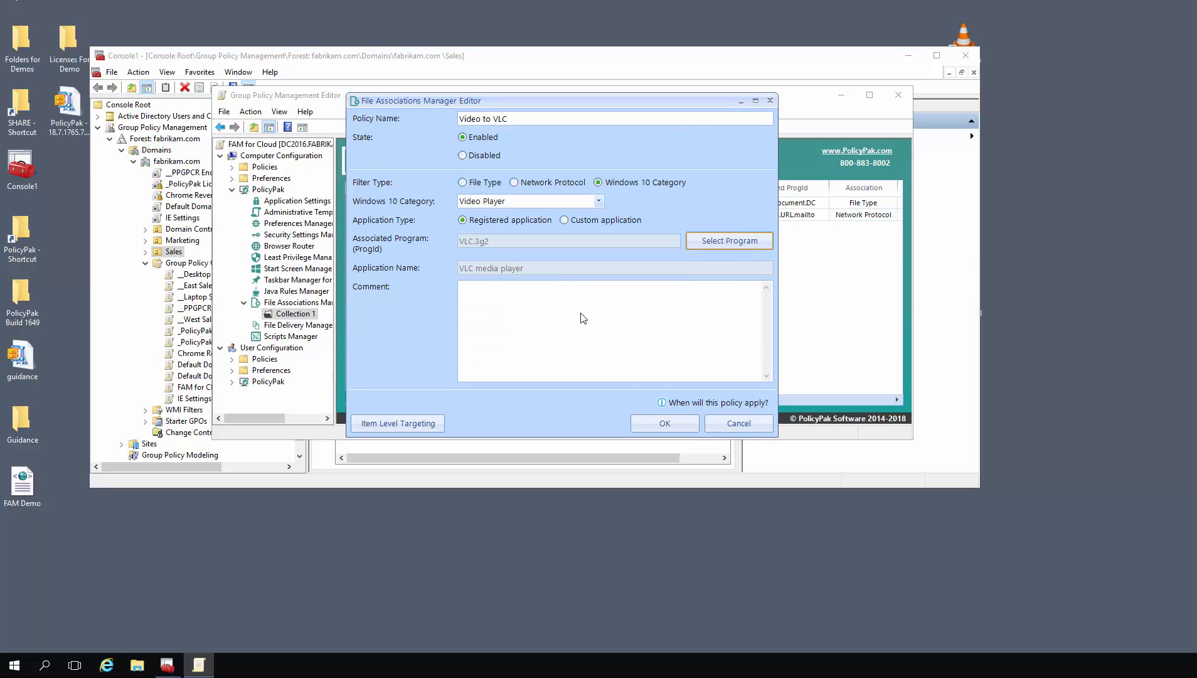
pyautogui.click(663, 425)
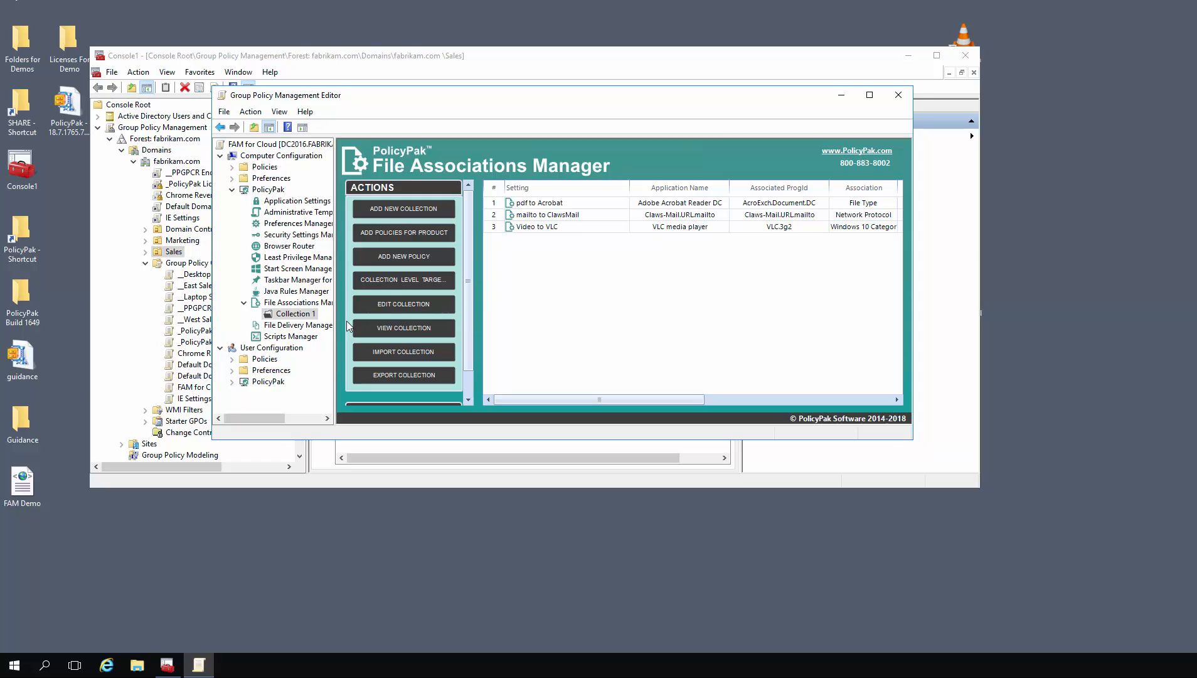
# Step: Export Collection 1 of File Associations Manager as an XML file named "FAM for Cloud" on the Desktop, and close the editor and console
pyautogui.click(286, 305)
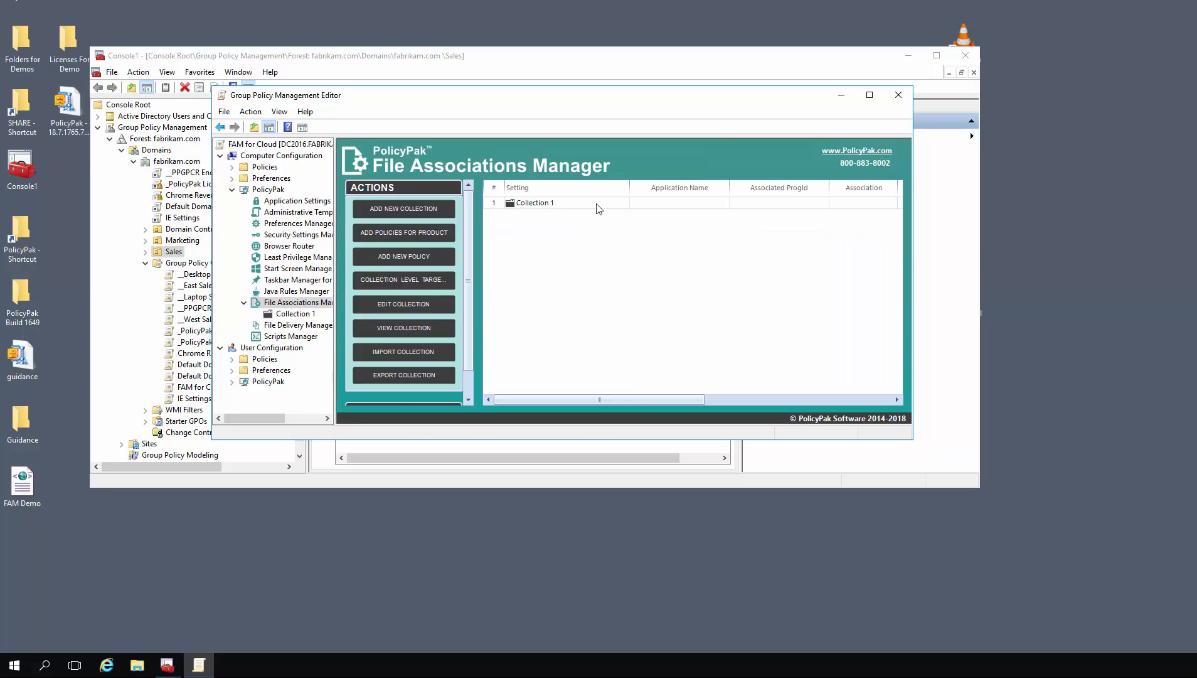
pyautogui.click(519, 207)
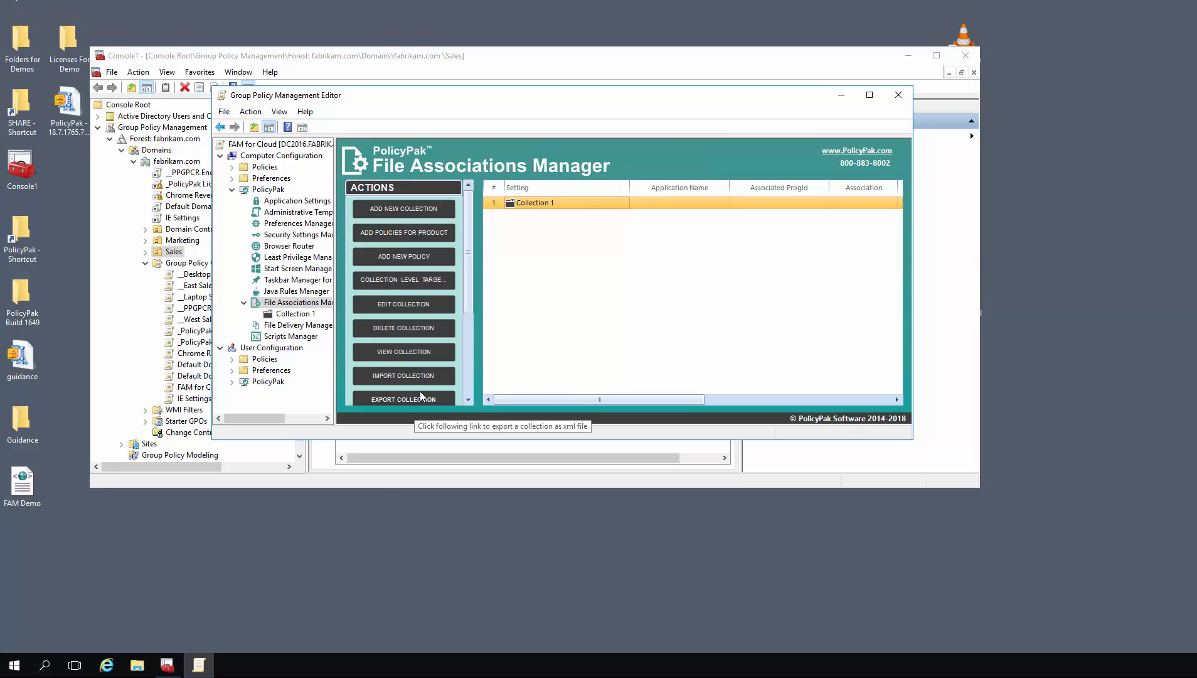
pyautogui.rightClick(536, 205)
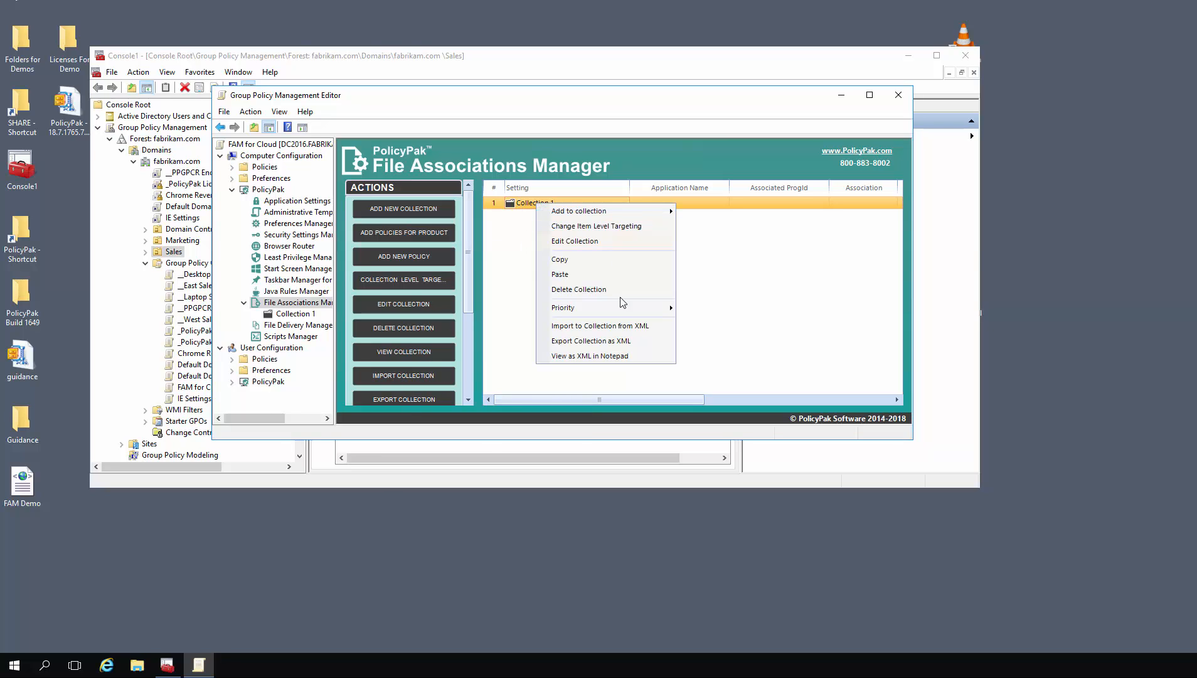
pyautogui.click(625, 342)
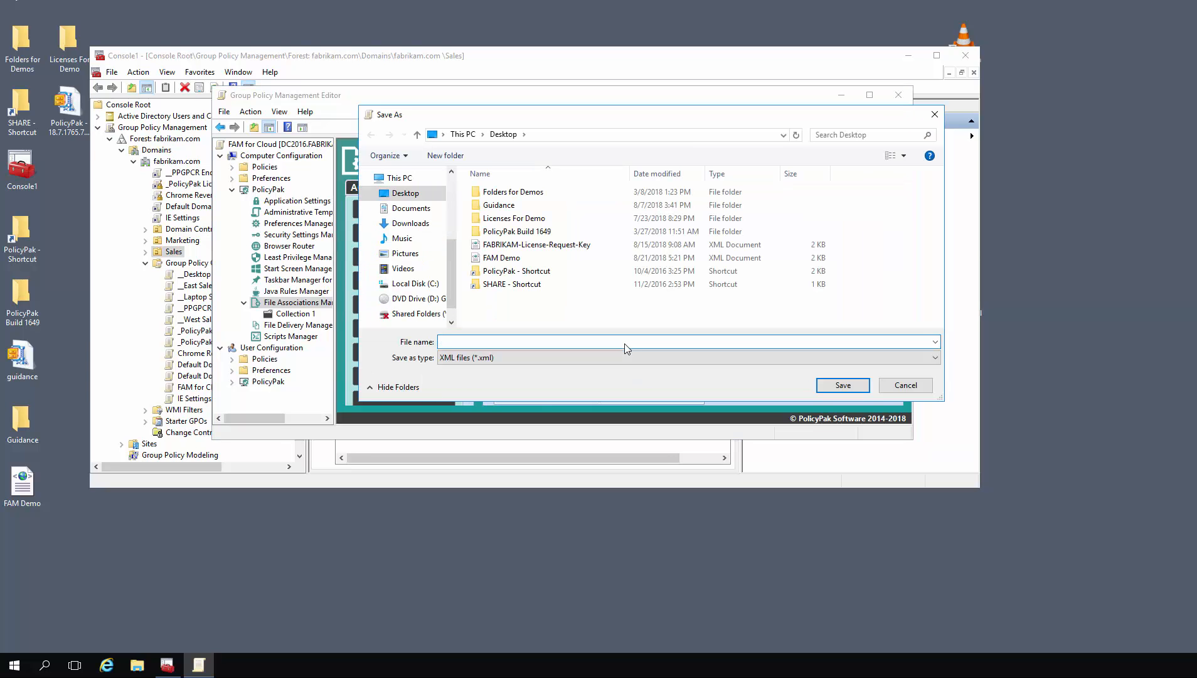
pyautogui.write('FAM')
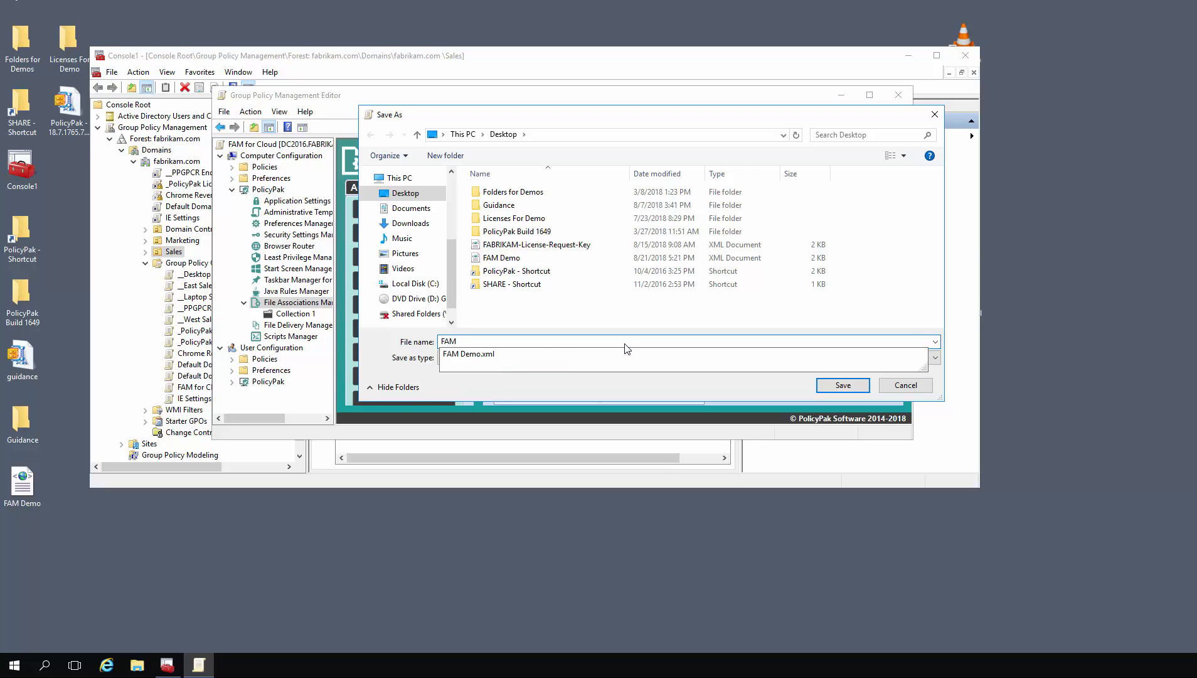
pyautogui.write(' for Cloud')
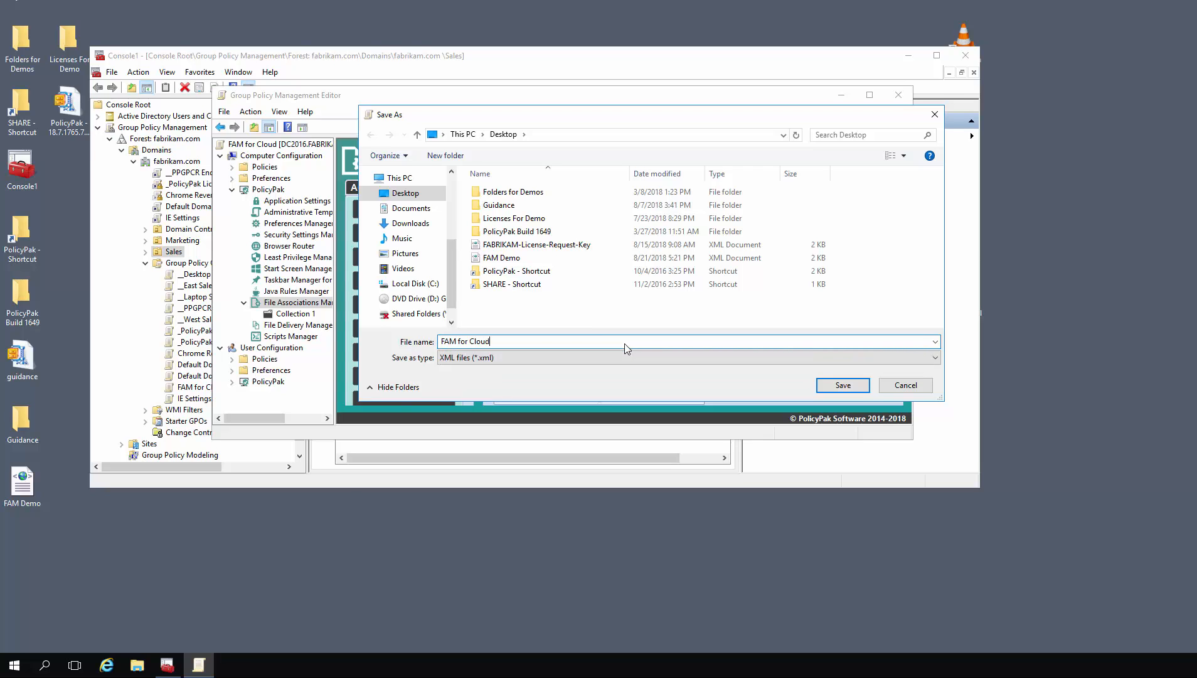
pyautogui.press('Return')
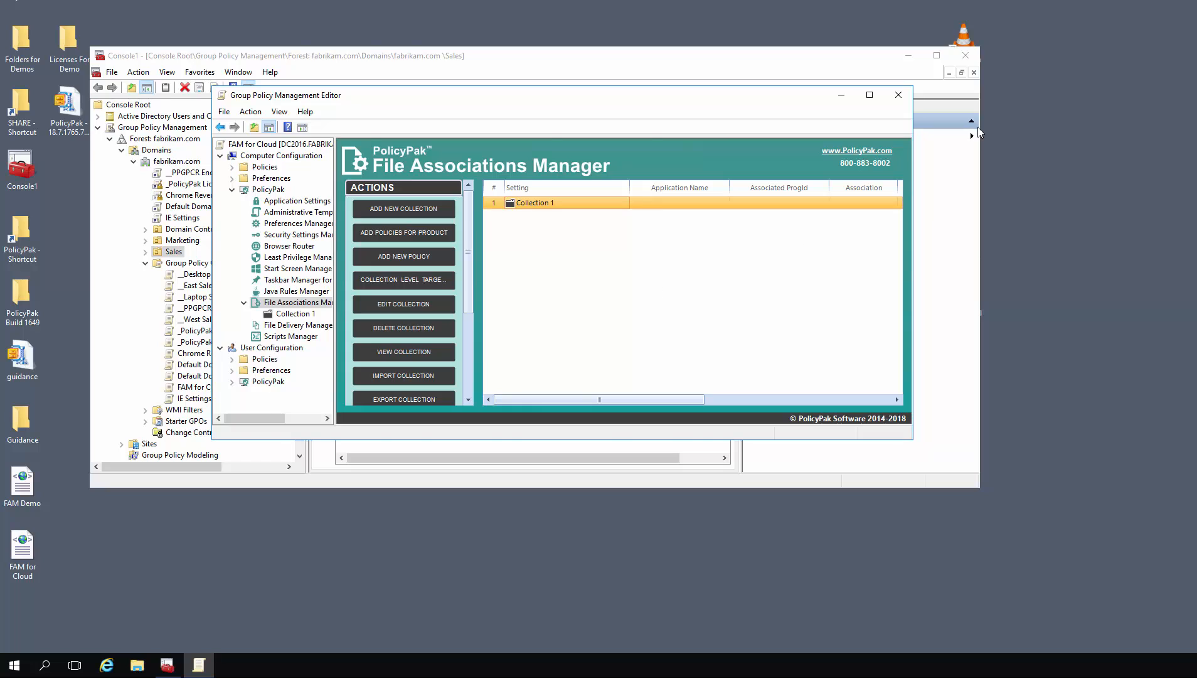
pyautogui.click(898, 94)
pyautogui.click(964, 56)
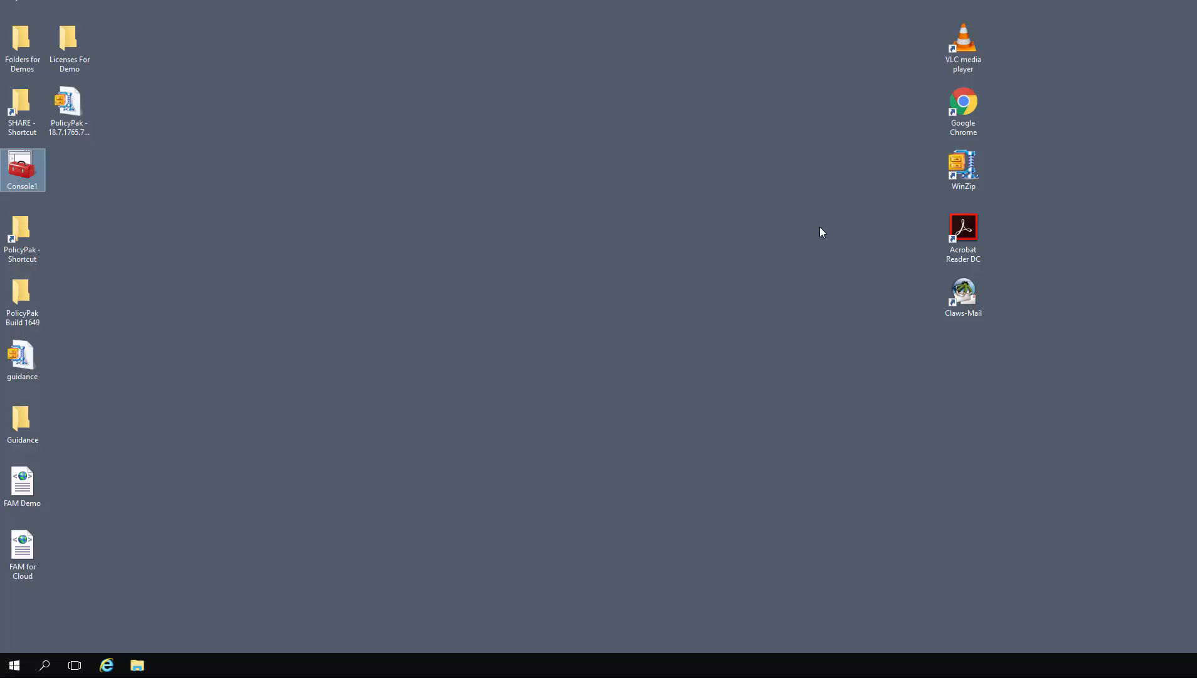
# Step: Open the PolicyPak website in Google Chrome and log in to PolicyPak Cloud with the customer's e-mail and account password
pyautogui.click(964, 122)
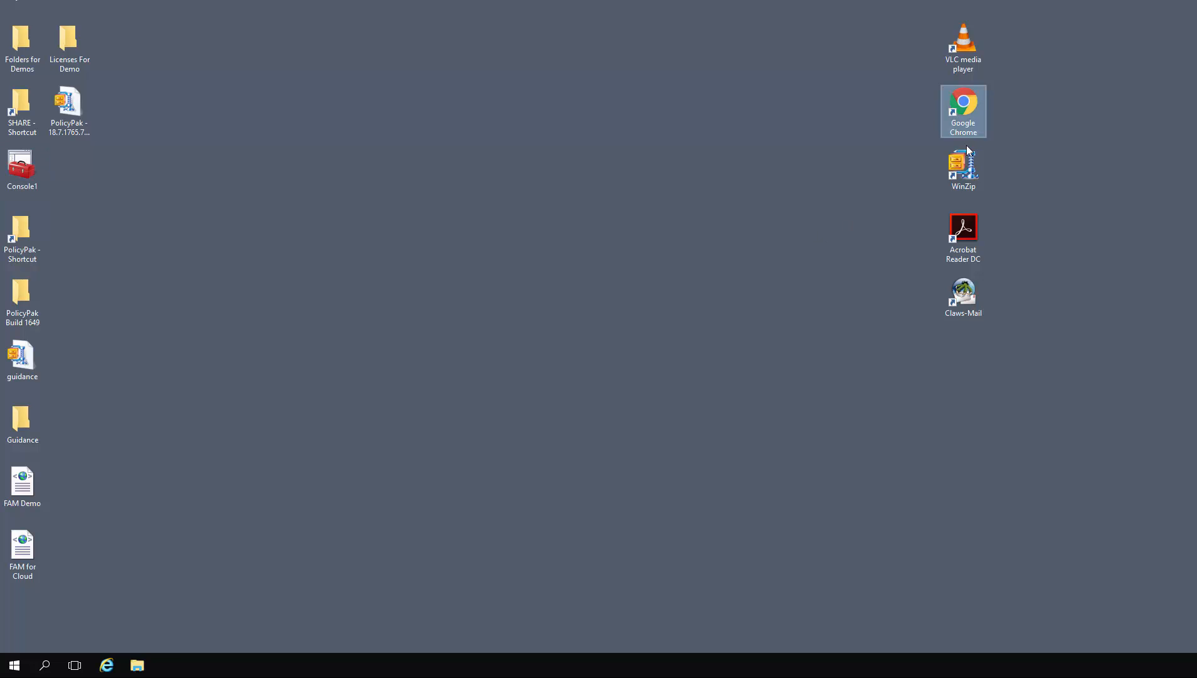
pyautogui.doubleClick(967, 99)
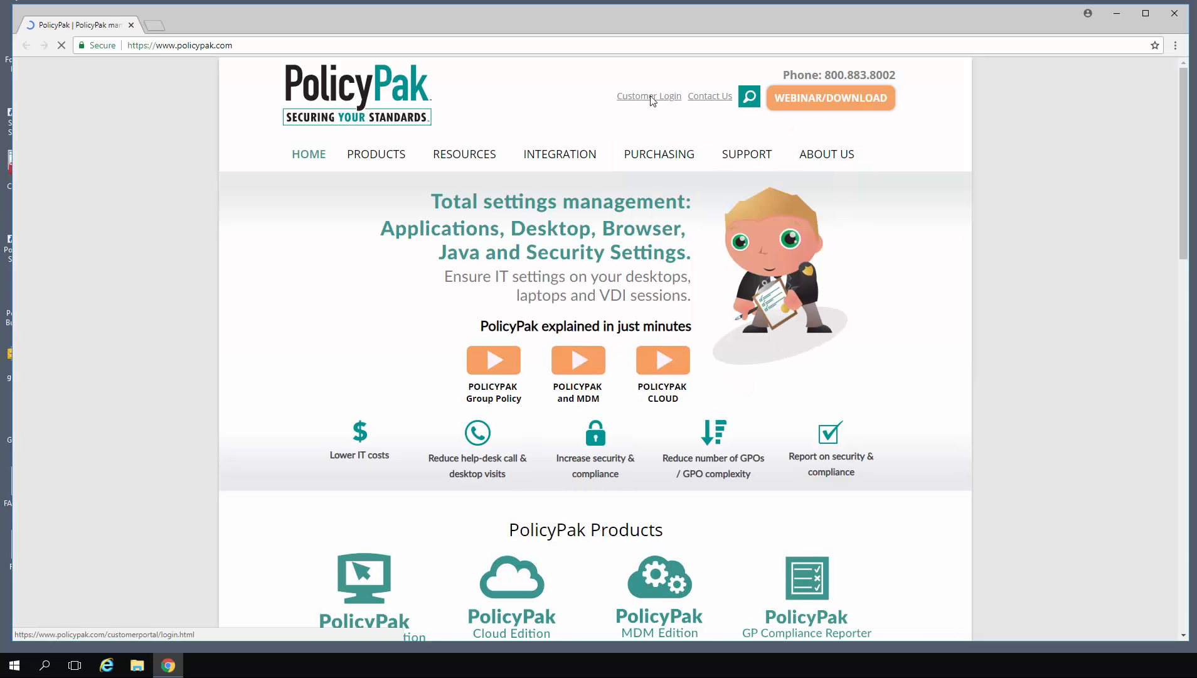
pyautogui.click(652, 98)
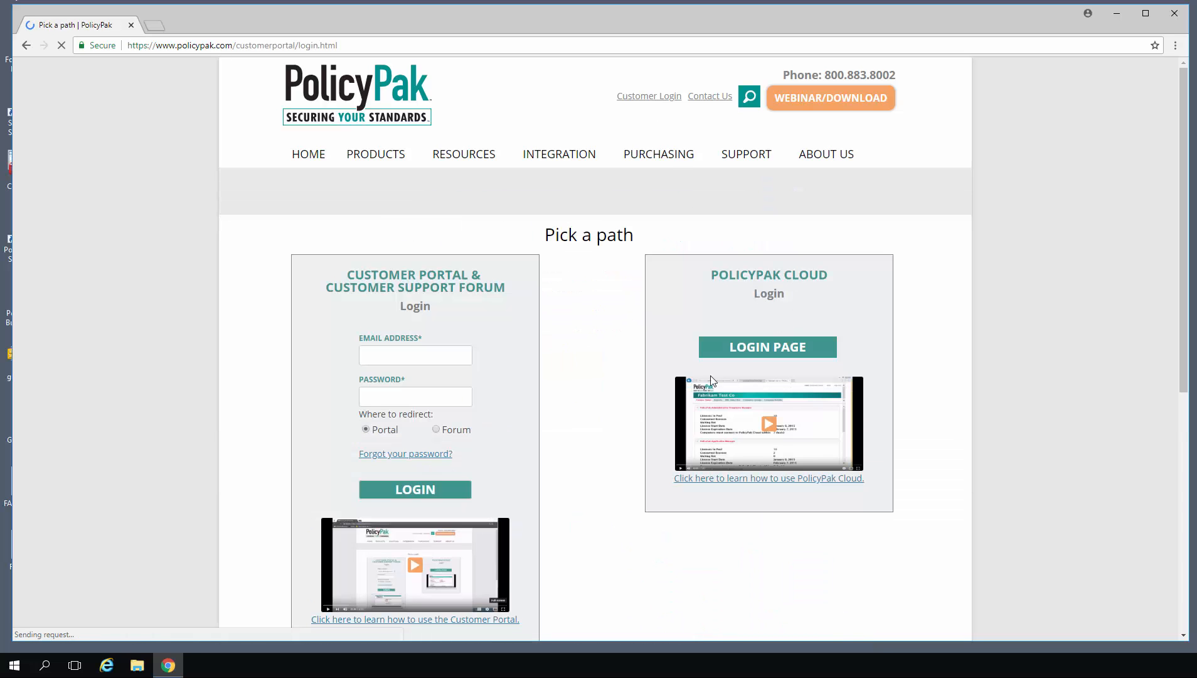
pyautogui.click(755, 346)
pyautogui.click(755, 342)
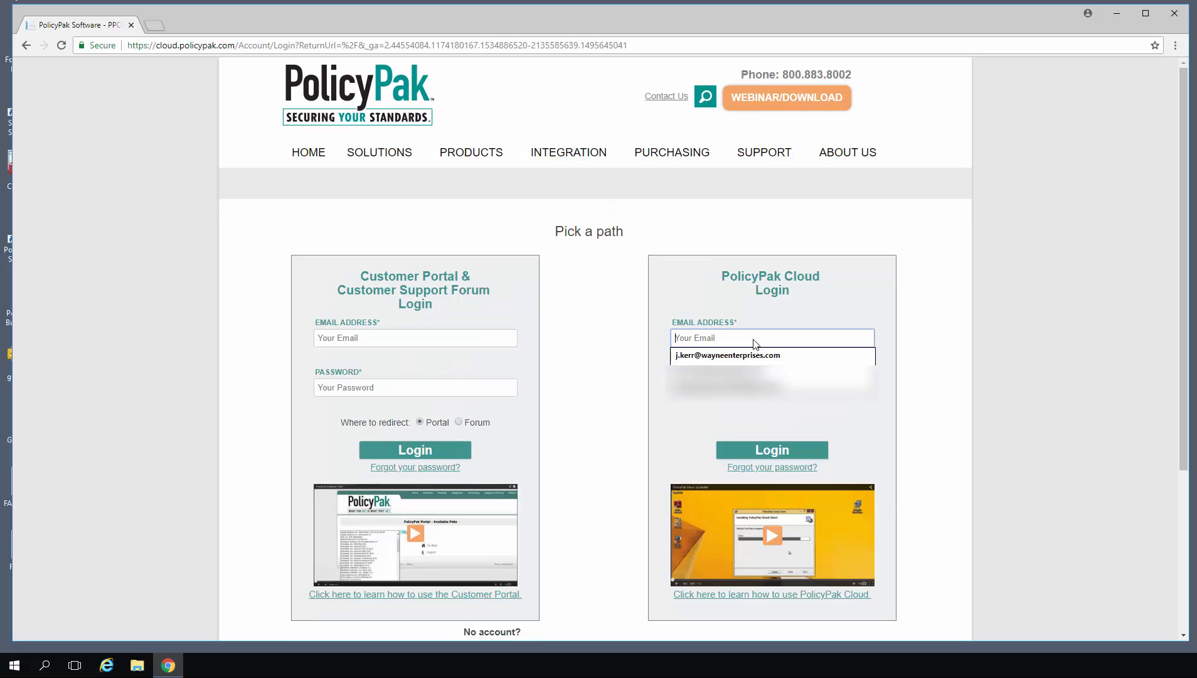
pyautogui.click(759, 362)
pyautogui.click(766, 395)
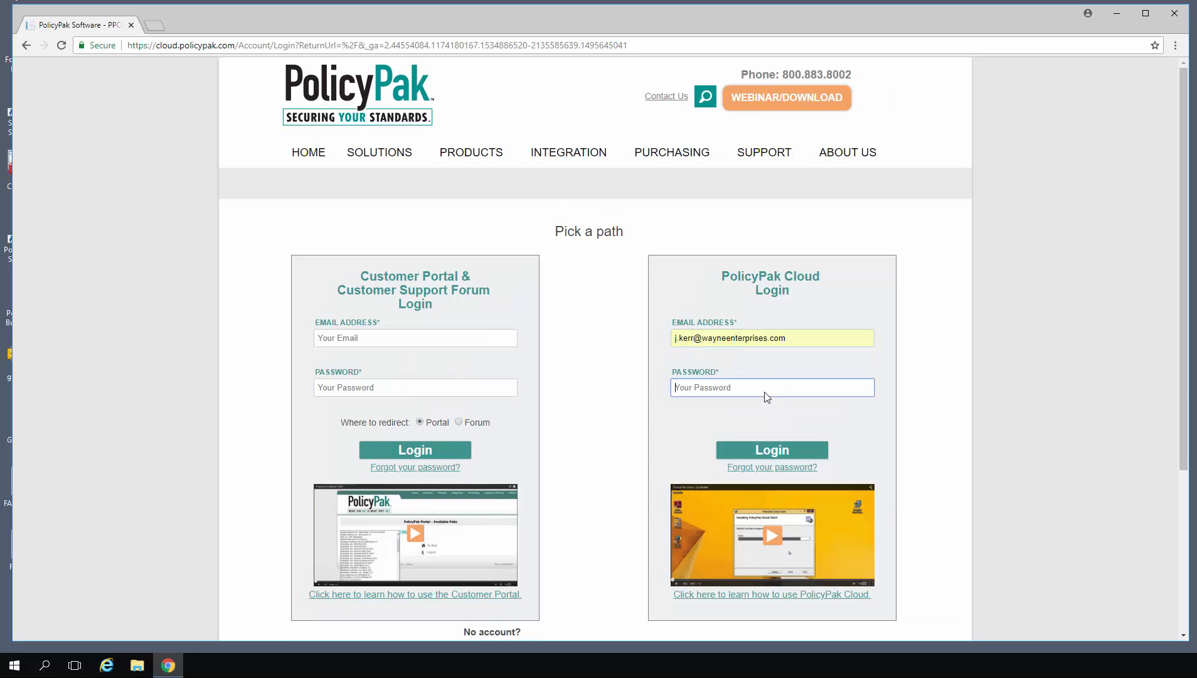
pyautogui.write('********')
pyautogui.press('Return')
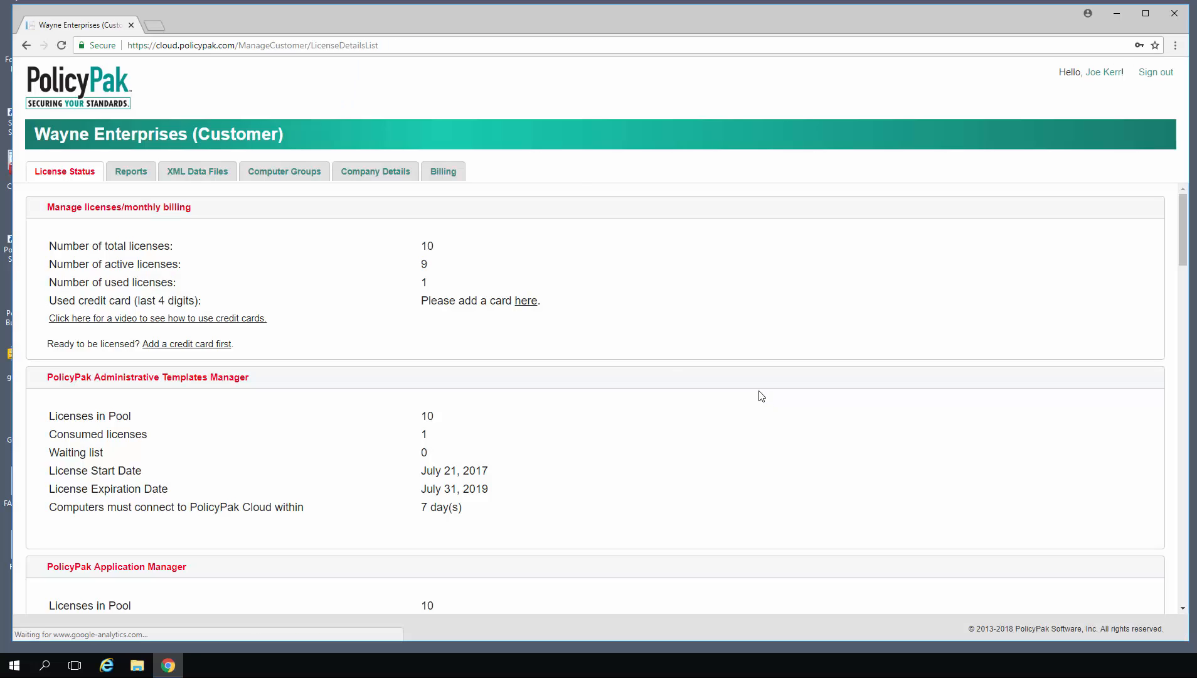
# Step: Upload FAM for Cloud.xml from the Desktop and link it to the built-in computer group All, keeping the suggested description
pyautogui.click(274, 171)
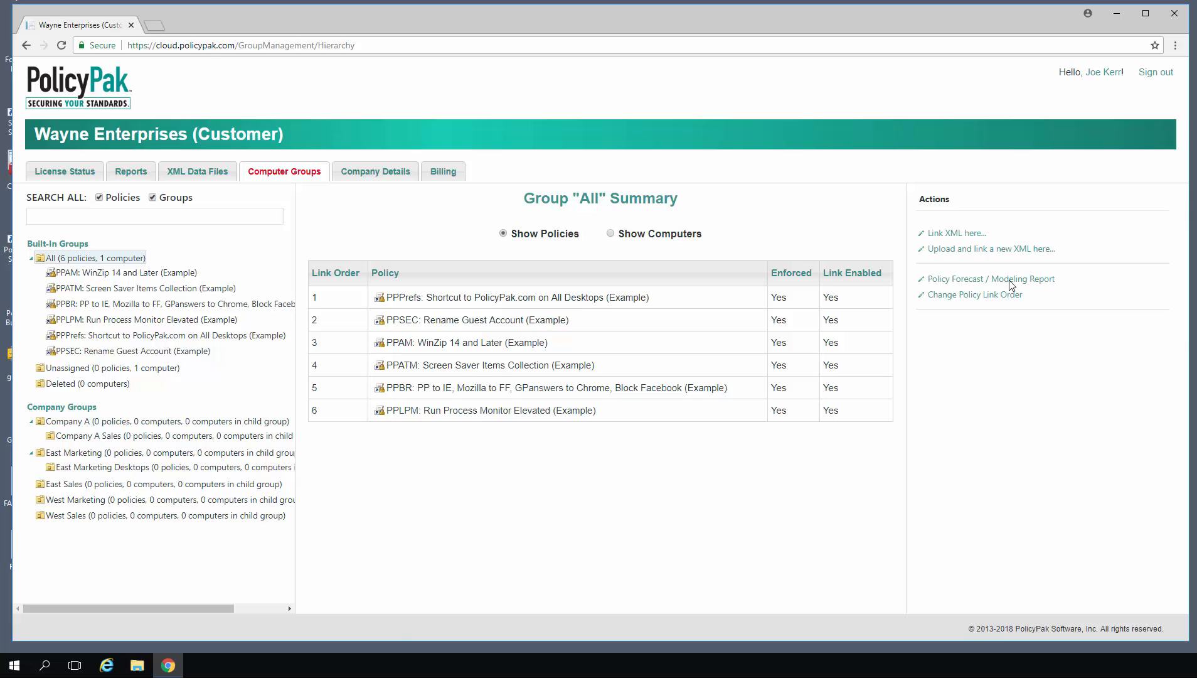
pyautogui.click(970, 250)
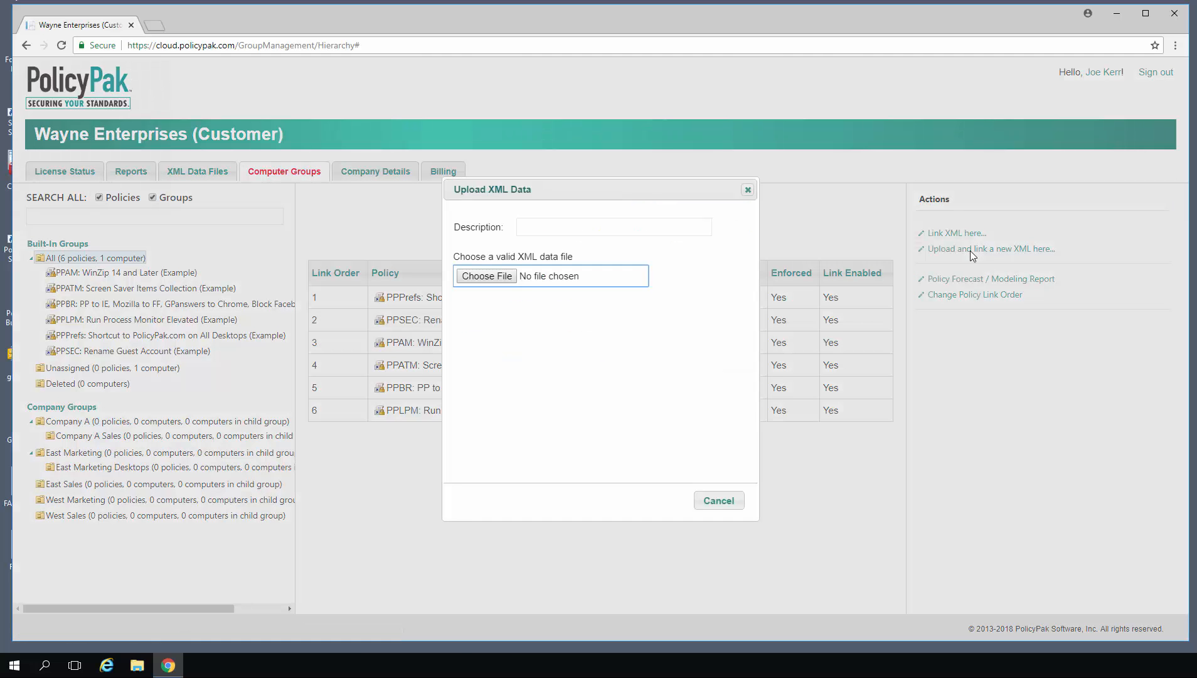
pyautogui.click(507, 280)
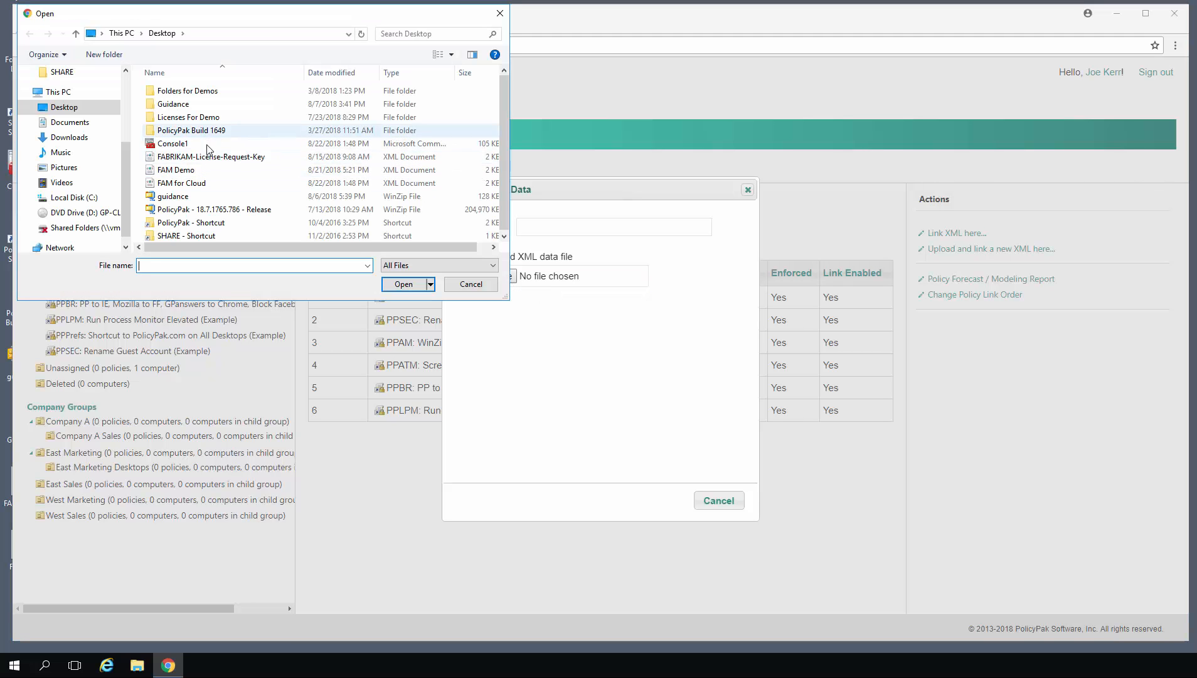
pyautogui.click(209, 184)
pyautogui.doubleClick(208, 186)
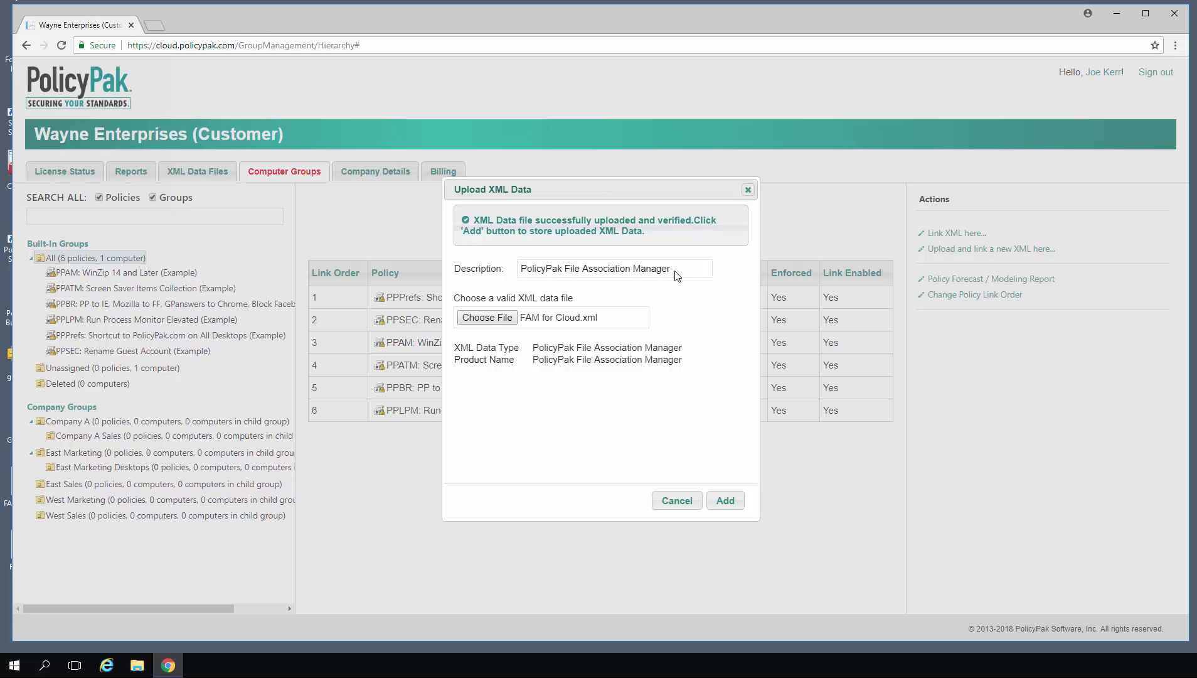
pyautogui.click(723, 501)
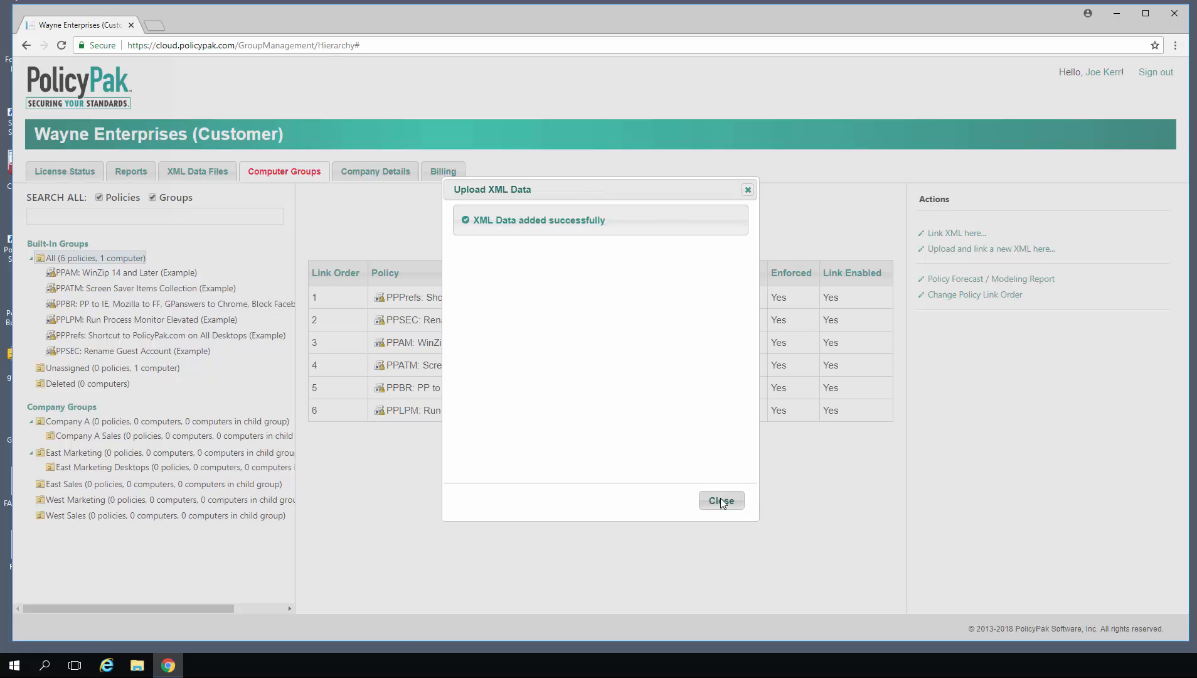
pyautogui.click(721, 501)
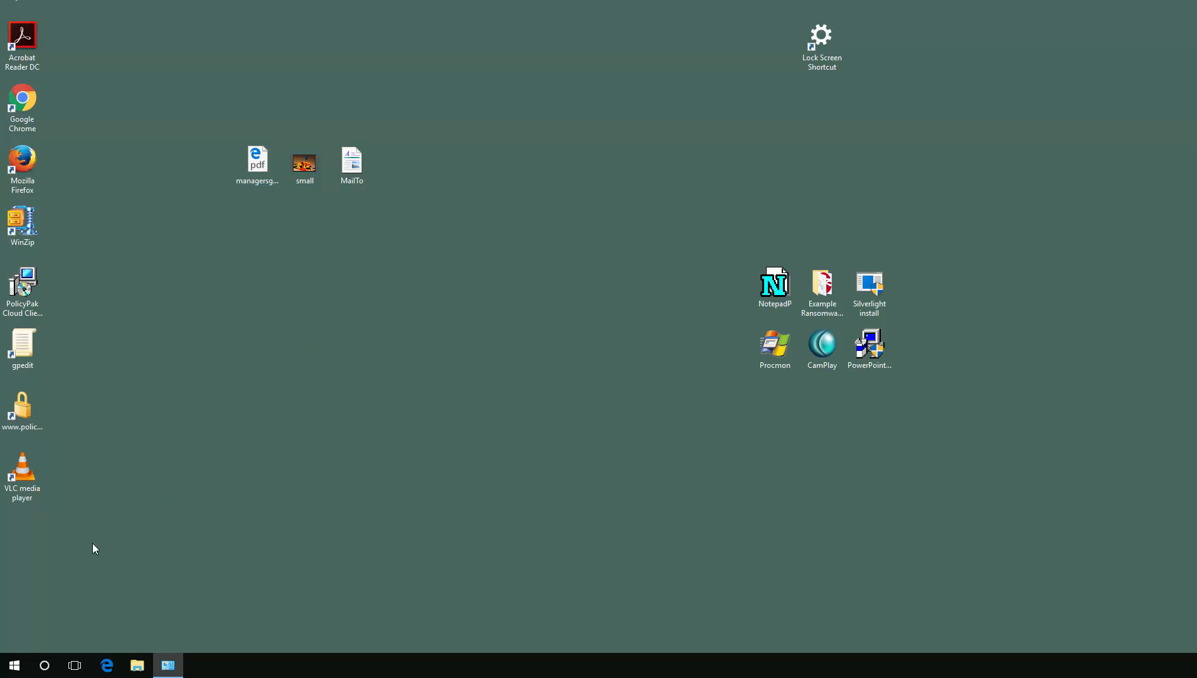
# Step: On the client computer, run ppcloud /sync in Command Prompt to fetch the cloud policies, and close the prompt
pyautogui.rightClick(17, 665)
pyautogui.click(45, 642)
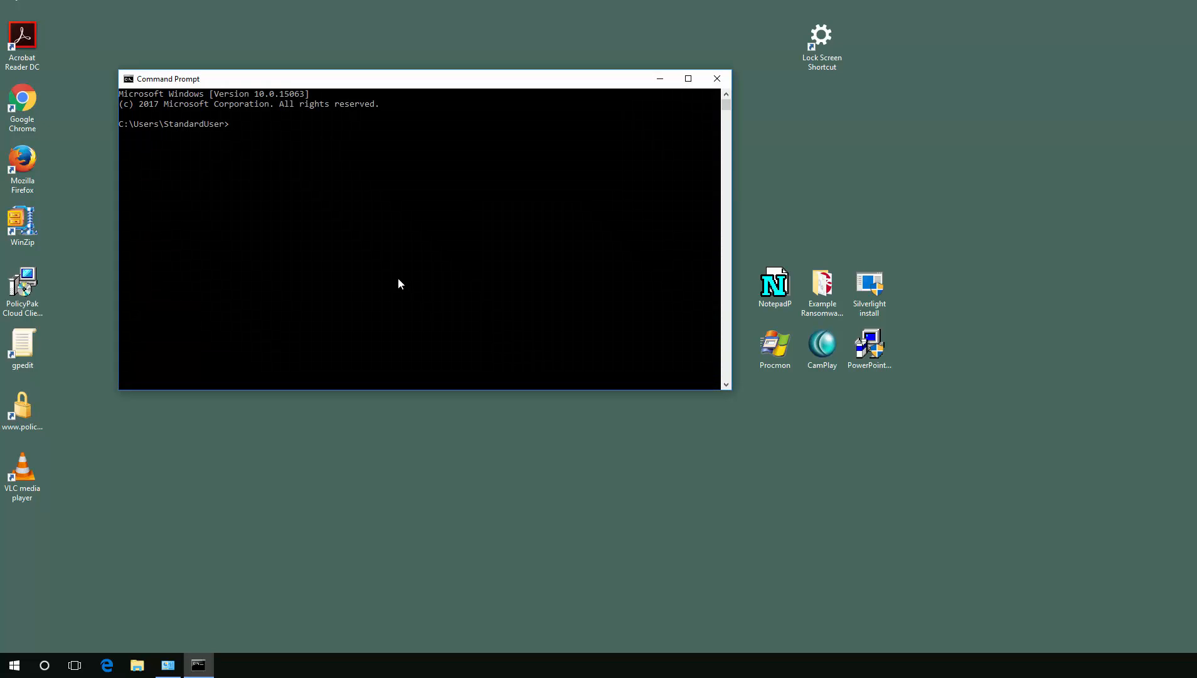
pyautogui.write('ppcloud /sync')
pyautogui.press('Return')
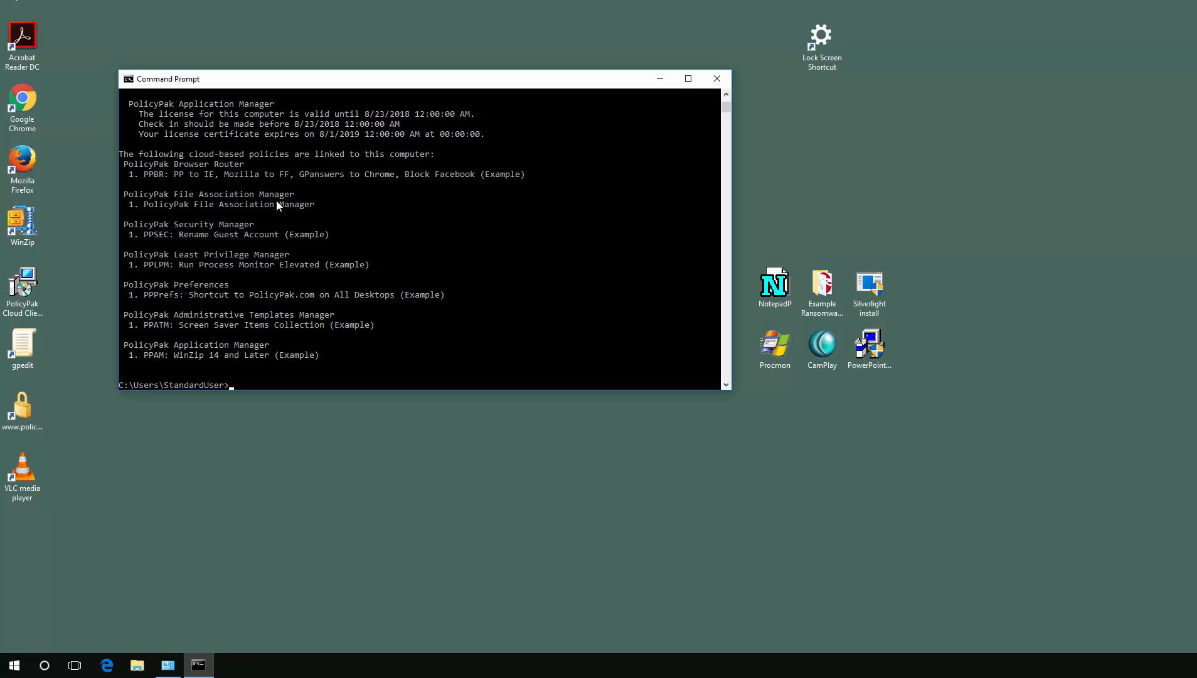
pyautogui.click(716, 79)
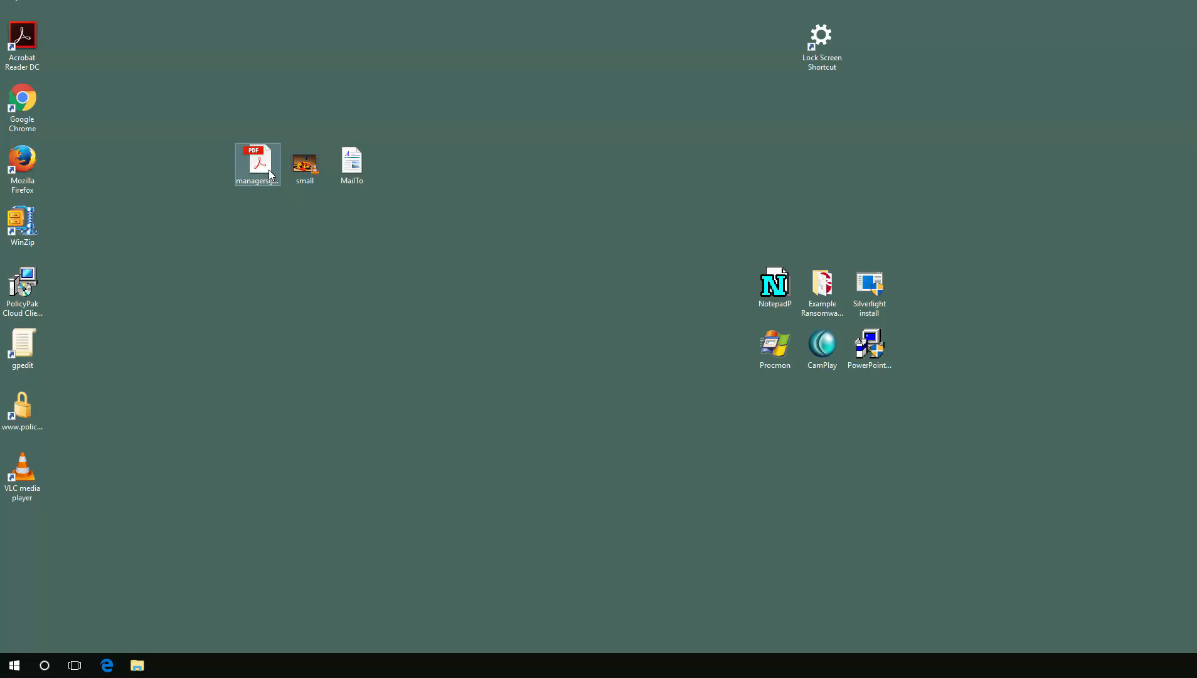
# Step: Open the managersguide004 PDF from the desktop to check its associated application, and close it
pyautogui.moveTo(268, 169)
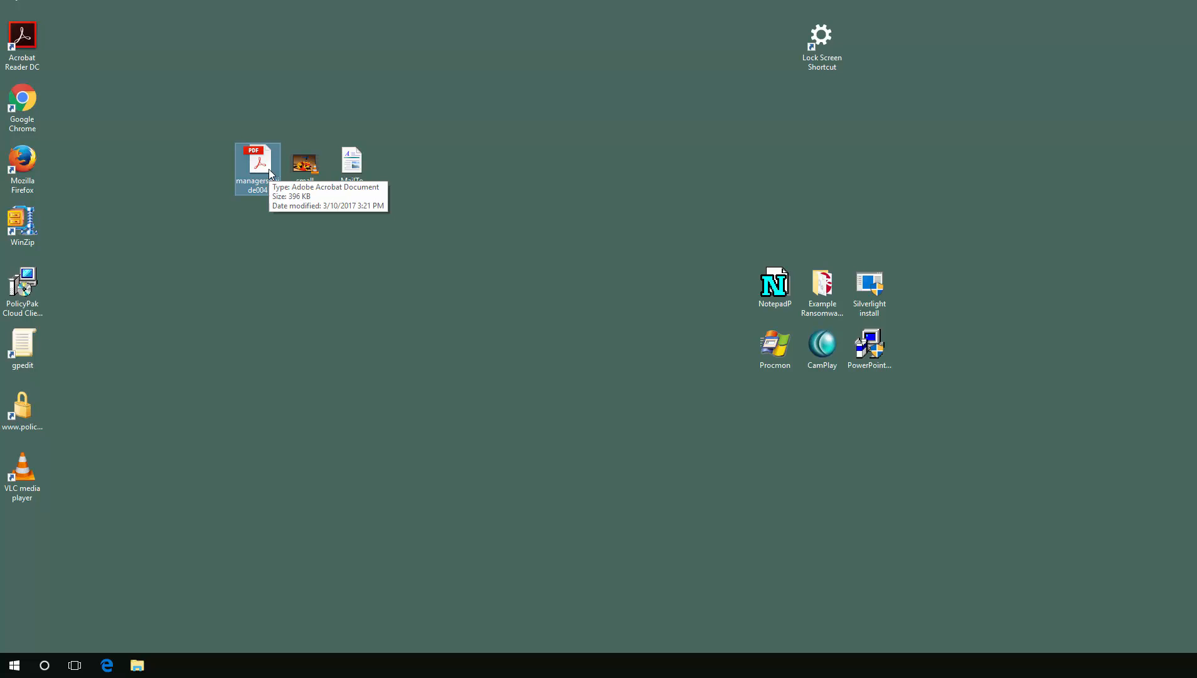
pyautogui.doubleClick(268, 168)
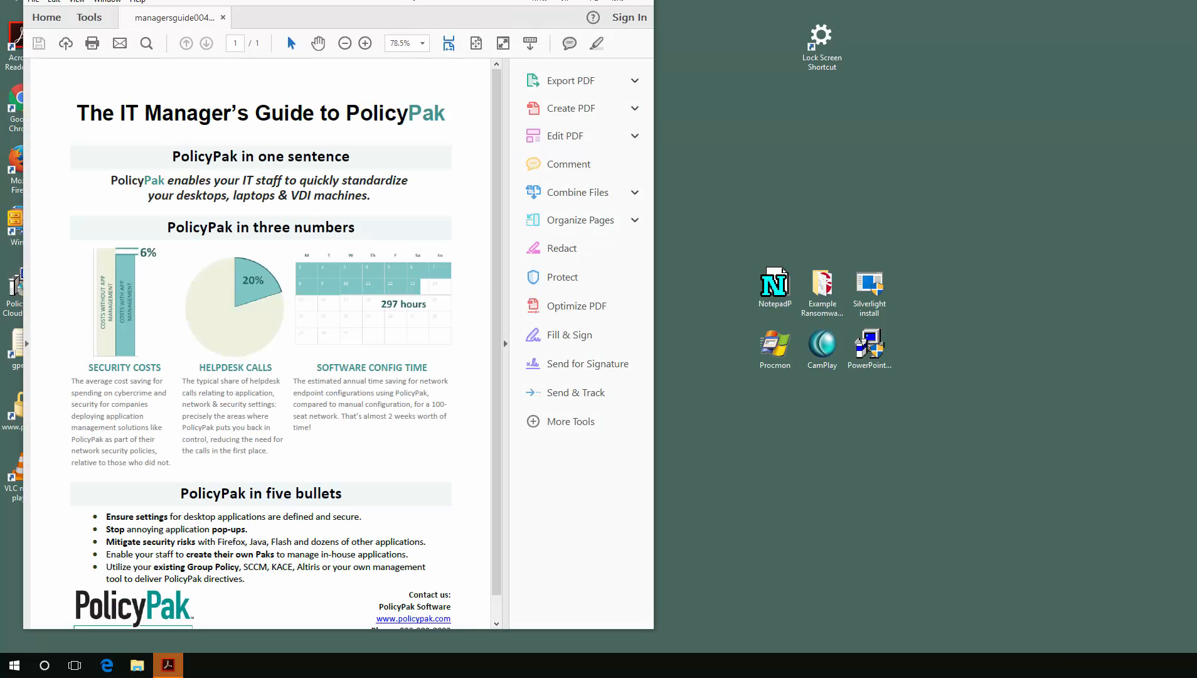
pyautogui.hotkey('alt', 'F4')
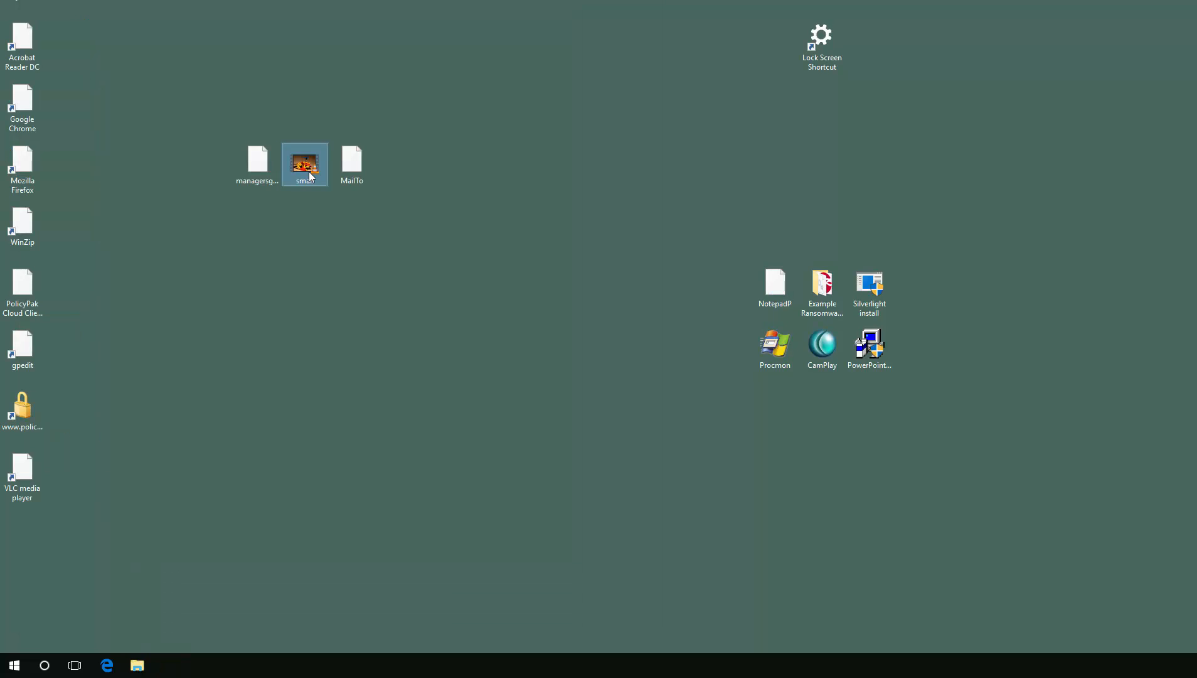
# Step: Play the small video from the desktop to check its associated player, accepting the default network access policy, and close it
pyautogui.doubleClick(310, 176)
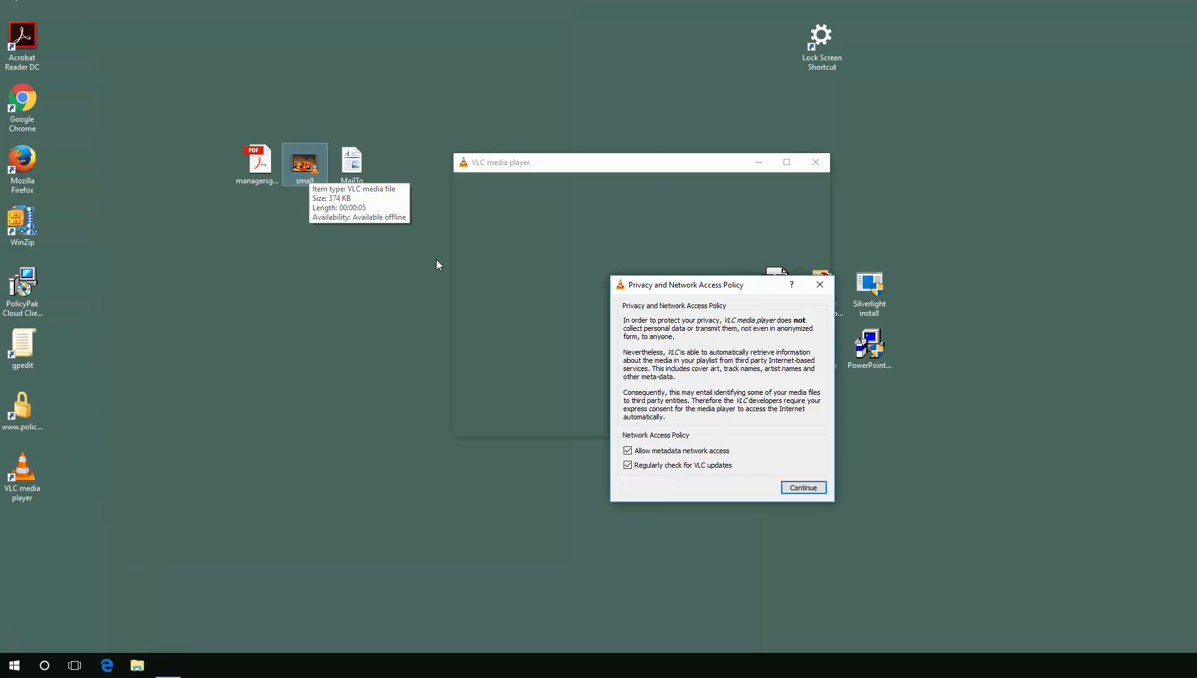
pyautogui.click(803, 487)
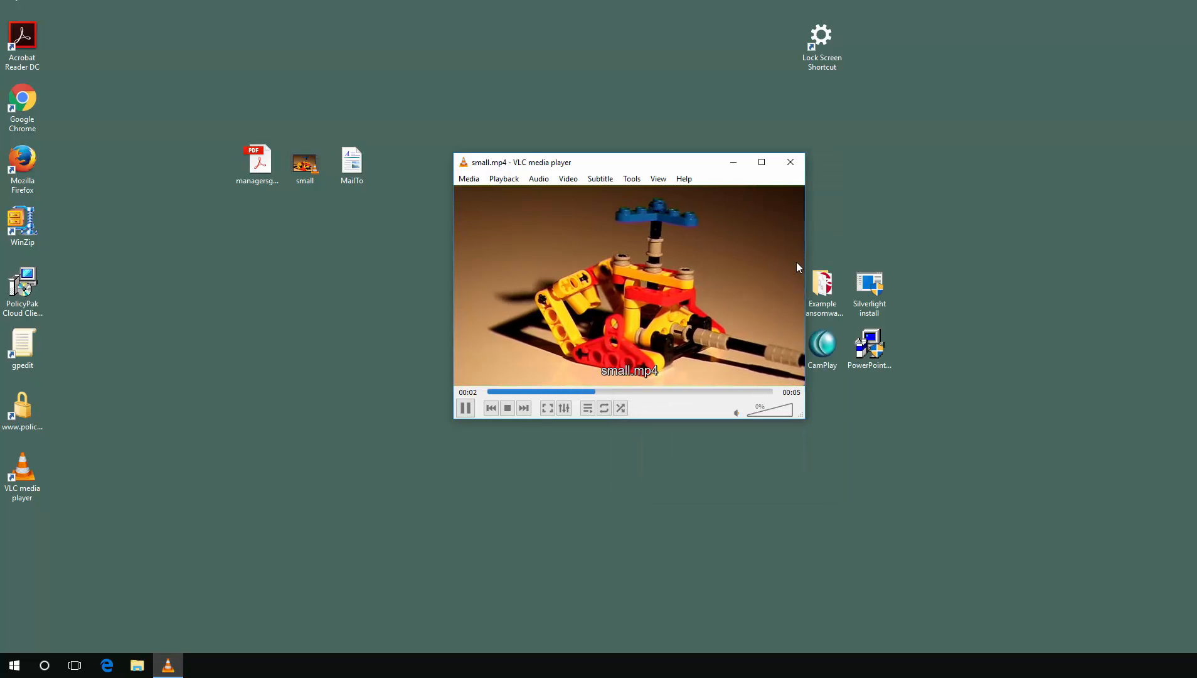
pyautogui.click(791, 166)
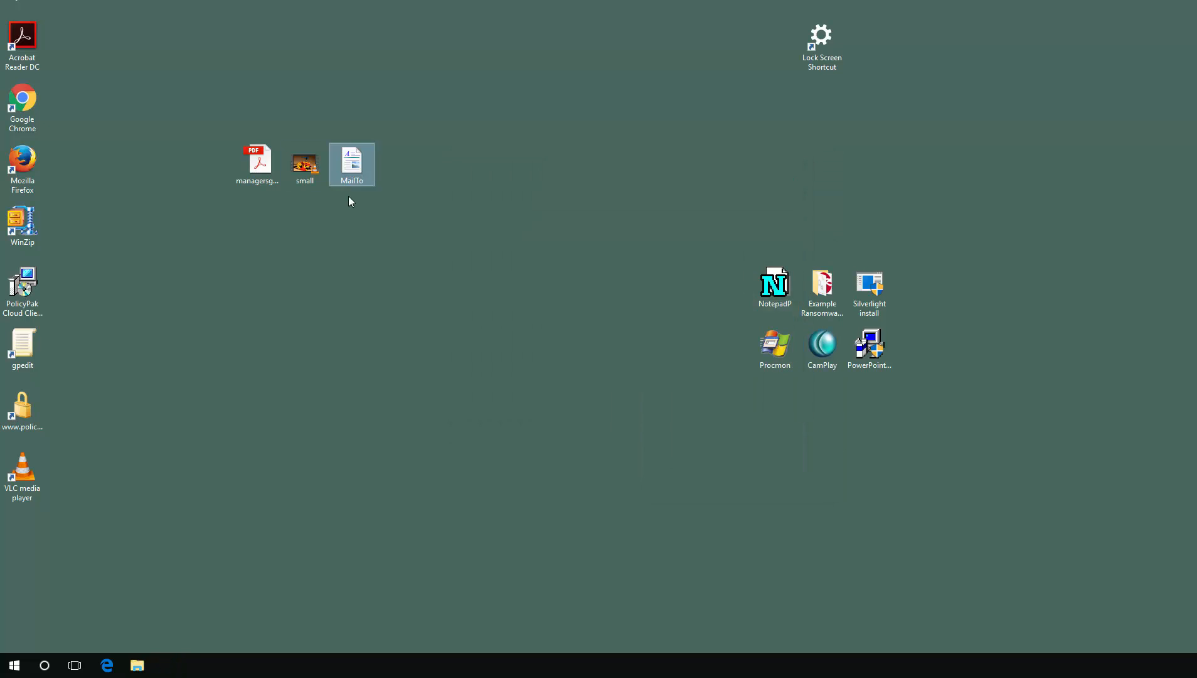
# Step: Open the mailto link in the MailTo document to check which mail client handles it, and close the mail and document windows
pyautogui.doubleClick(353, 165)
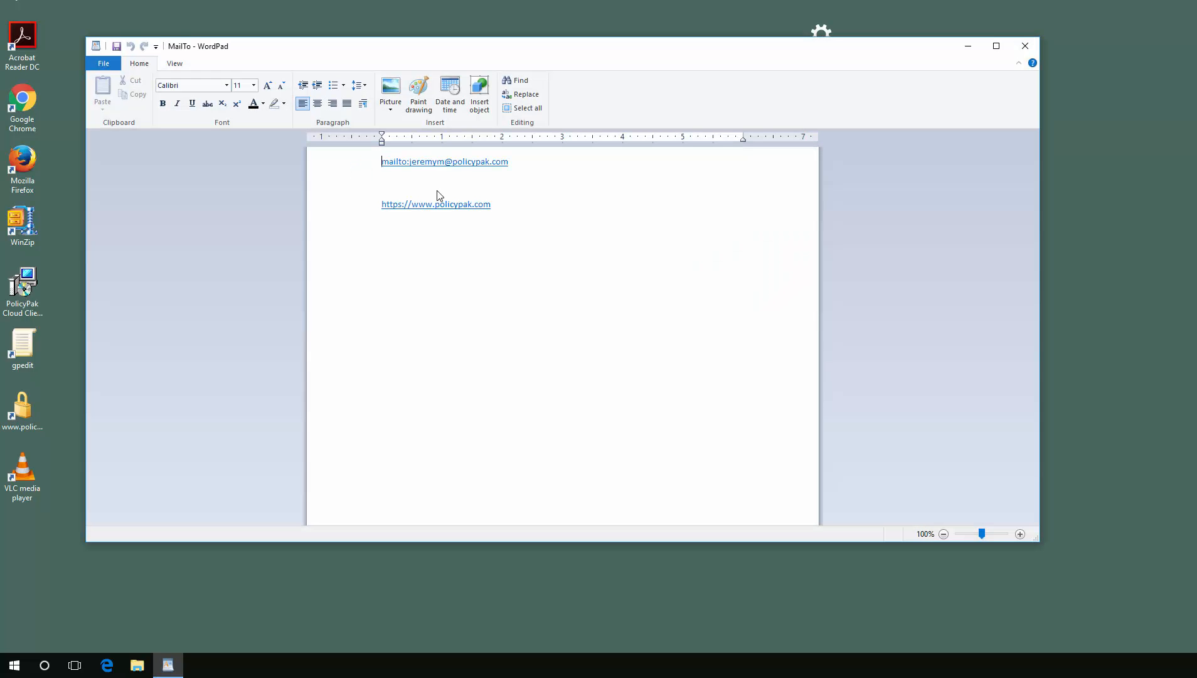
pyautogui.click(457, 165)
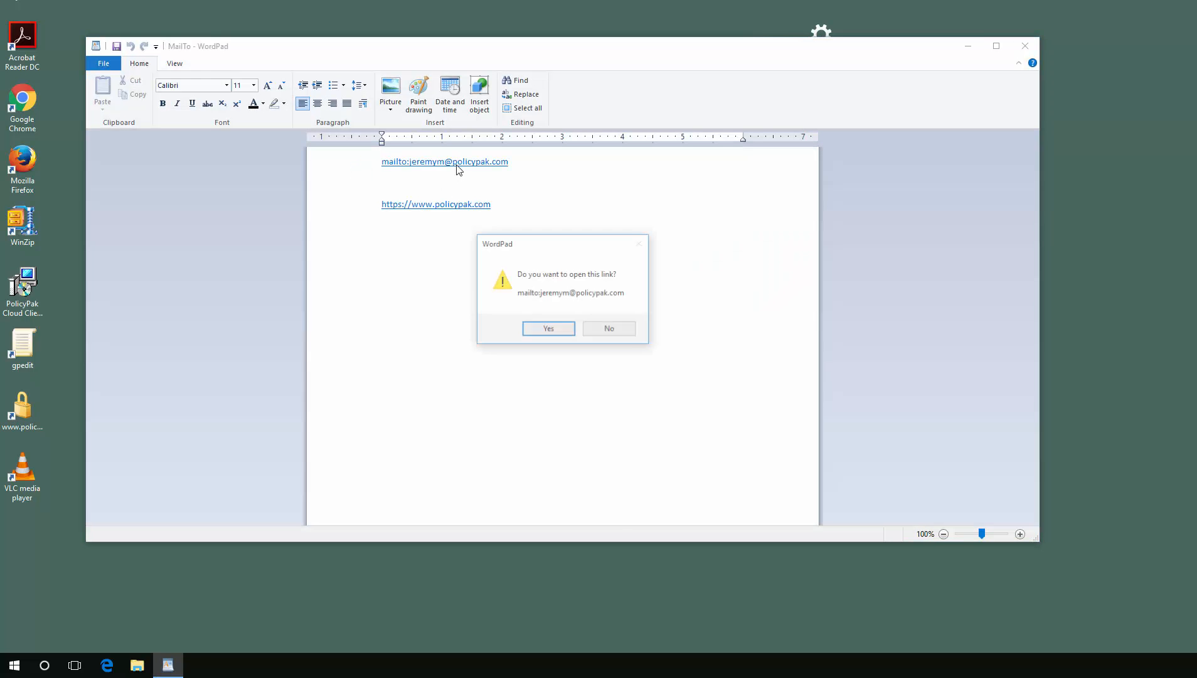
pyautogui.click(553, 329)
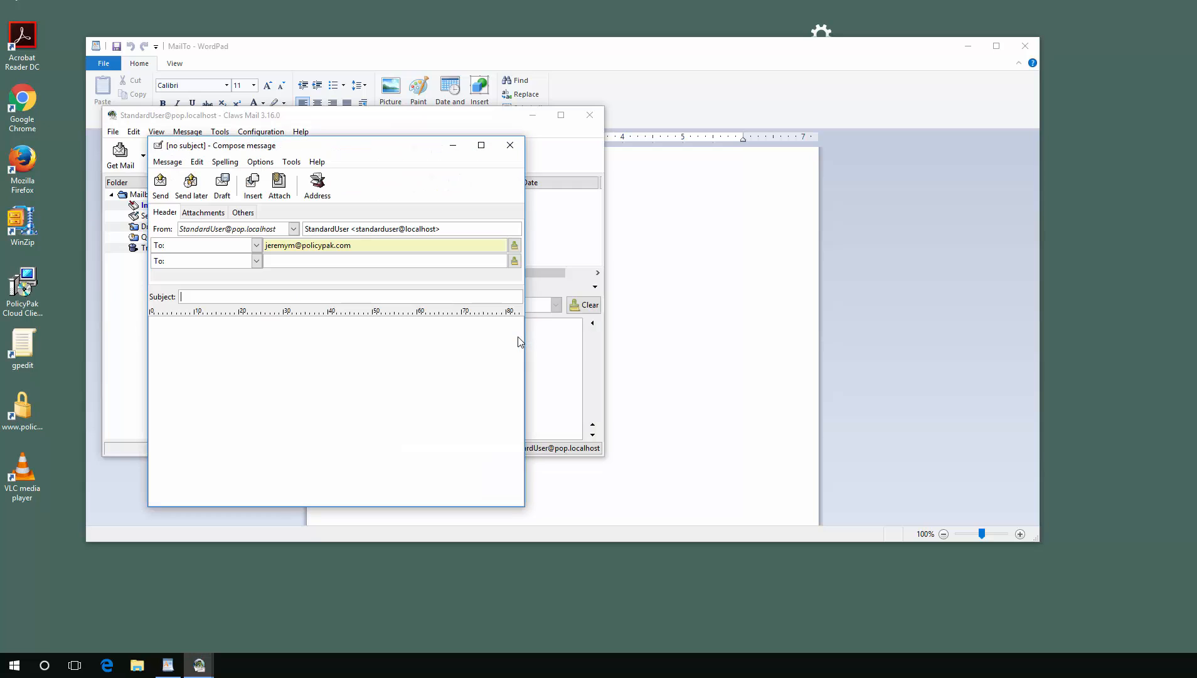
pyautogui.click(510, 145)
pyautogui.click(590, 114)
pyautogui.click(1025, 46)
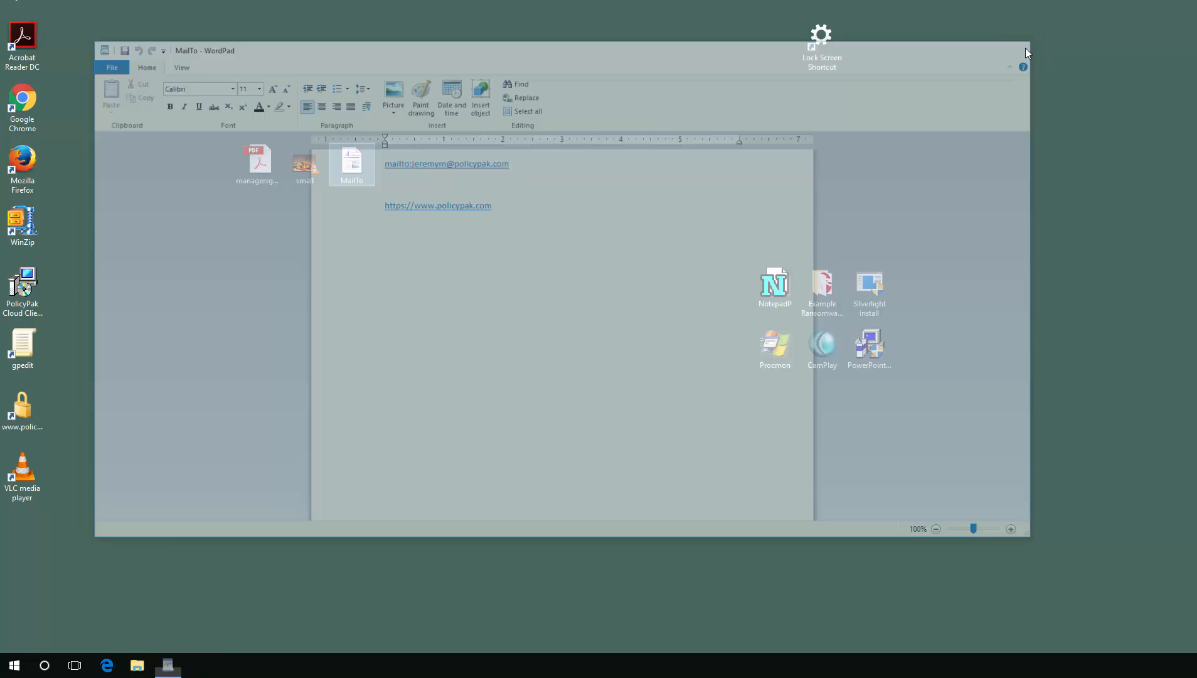
pyautogui.click(407, 293)
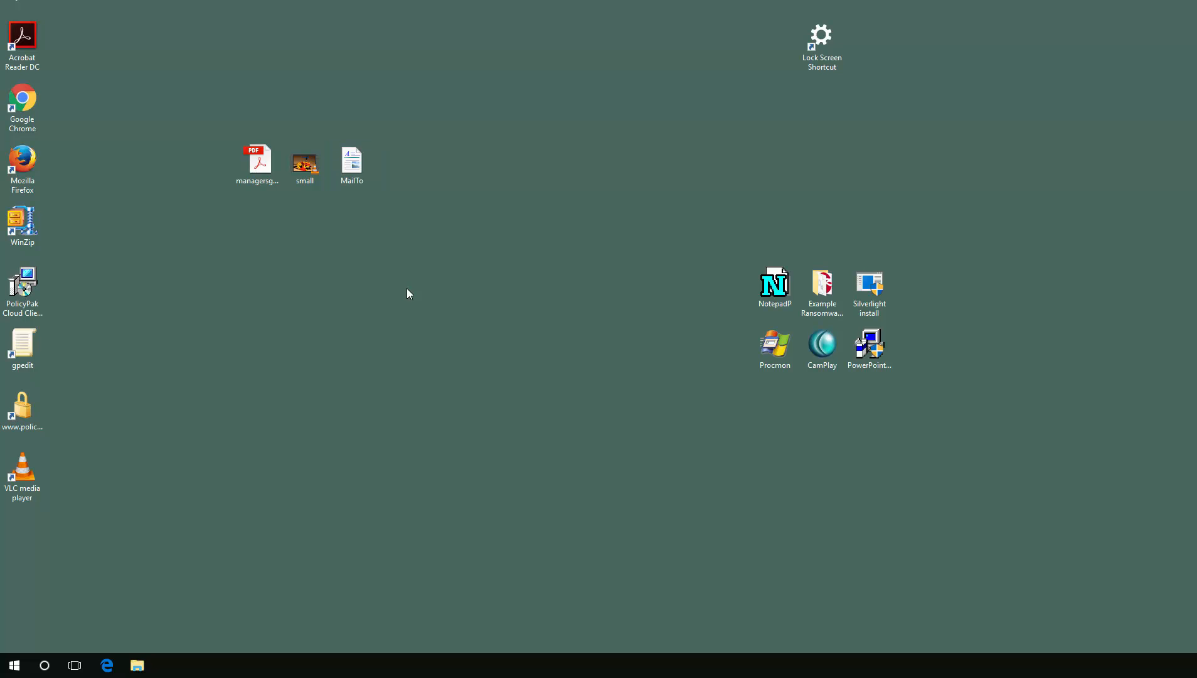